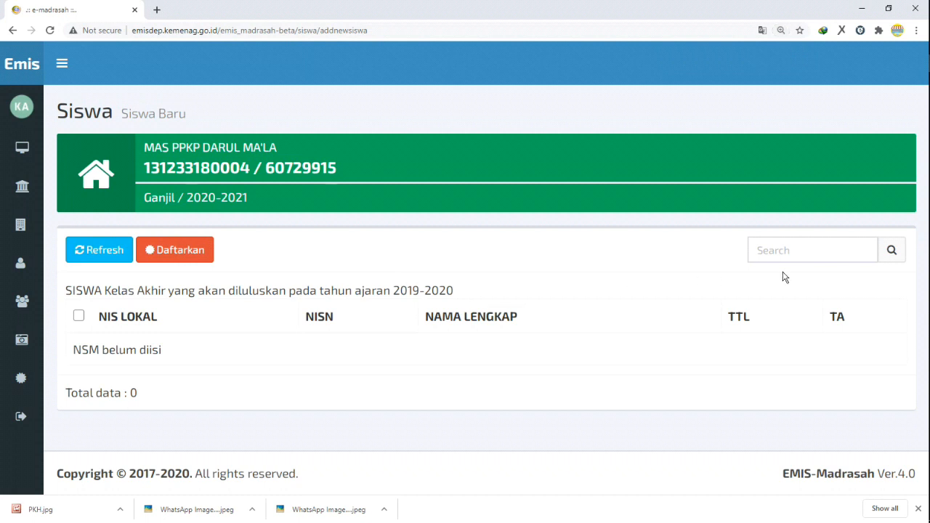
click(783, 251)
key(ctrl+v)
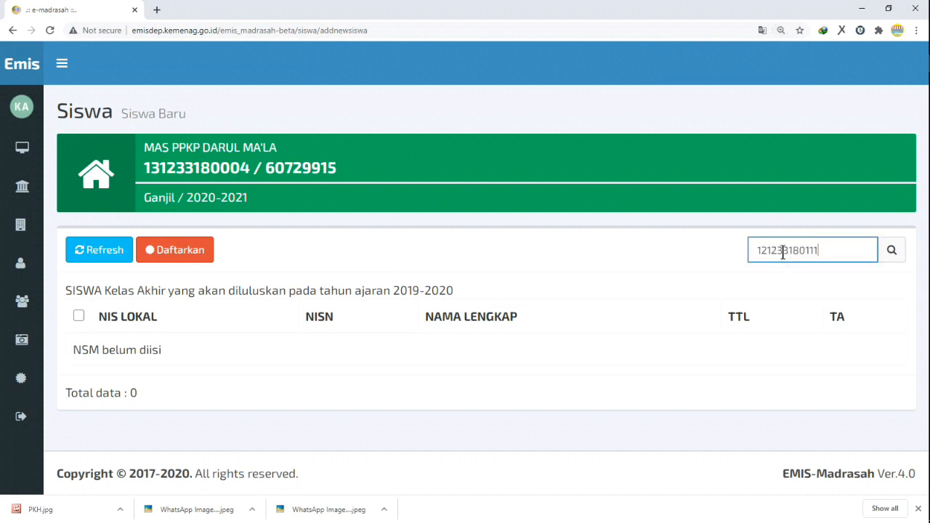
click(887, 254)
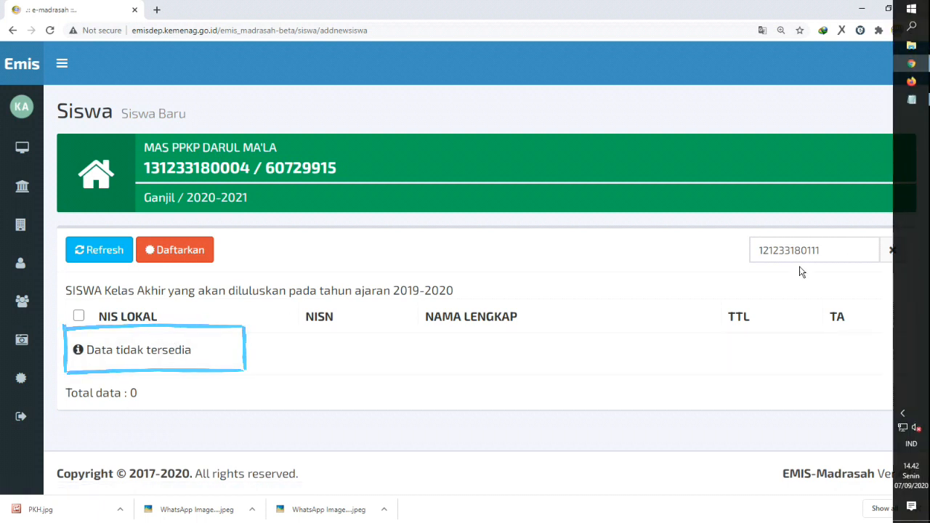
click(893, 252)
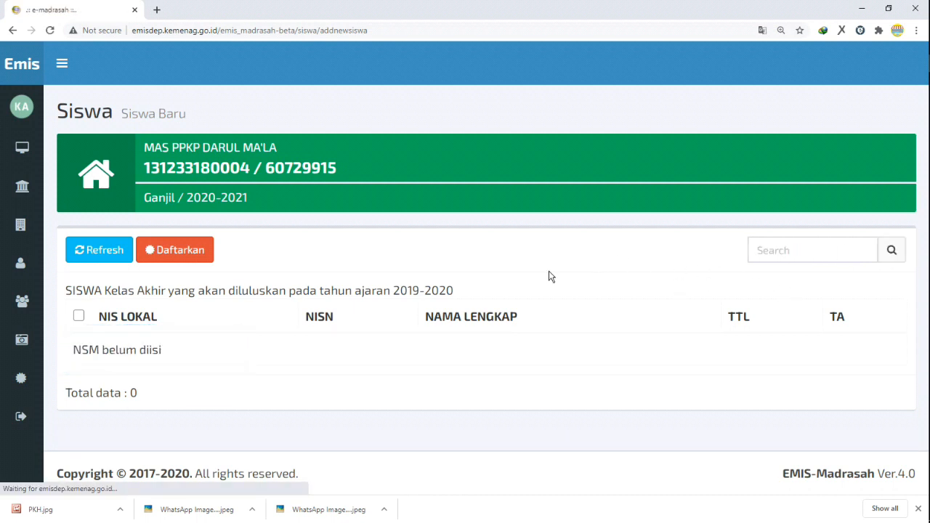
click(777, 248)
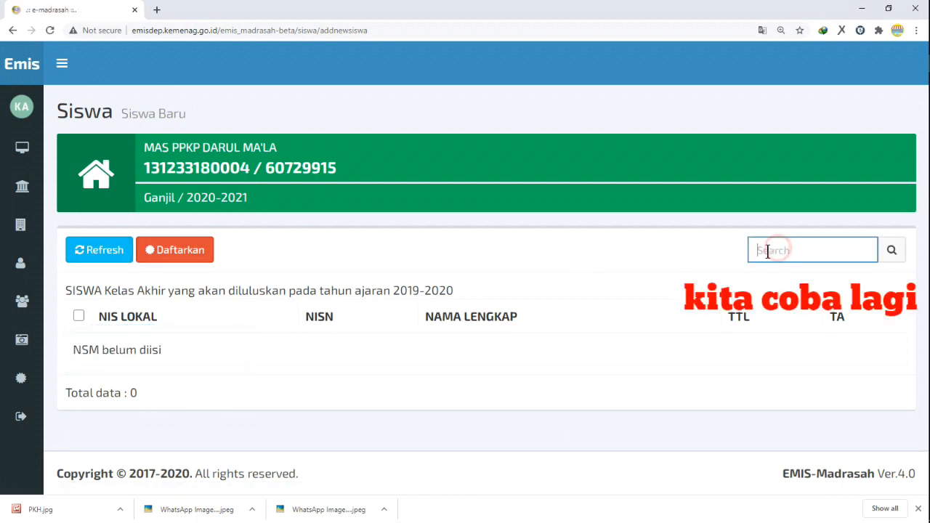
key(ctrl+v)
click(891, 251)
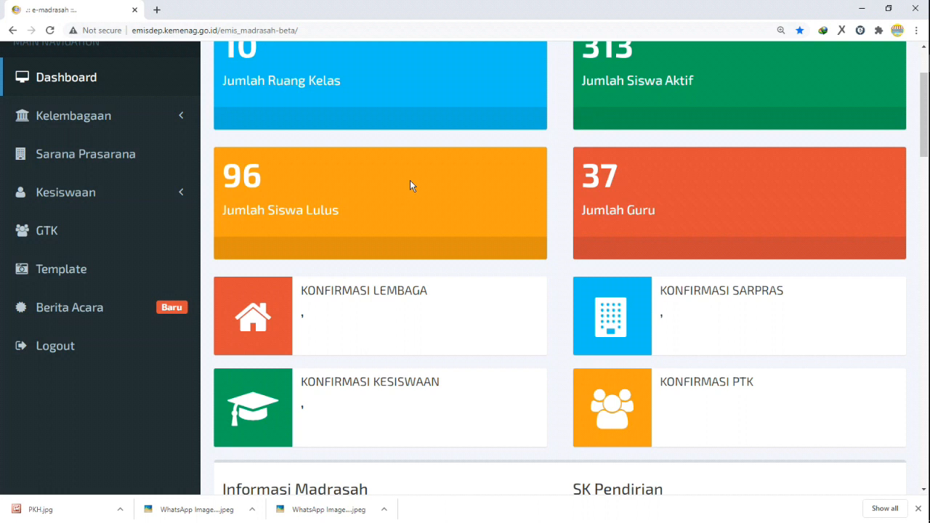
click(369, 246)
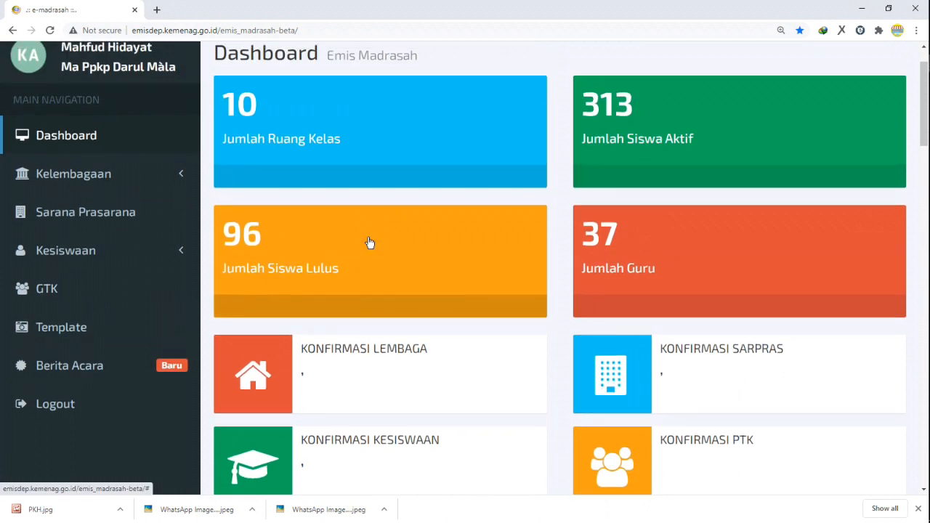
scroll(368, 242, down, 1)
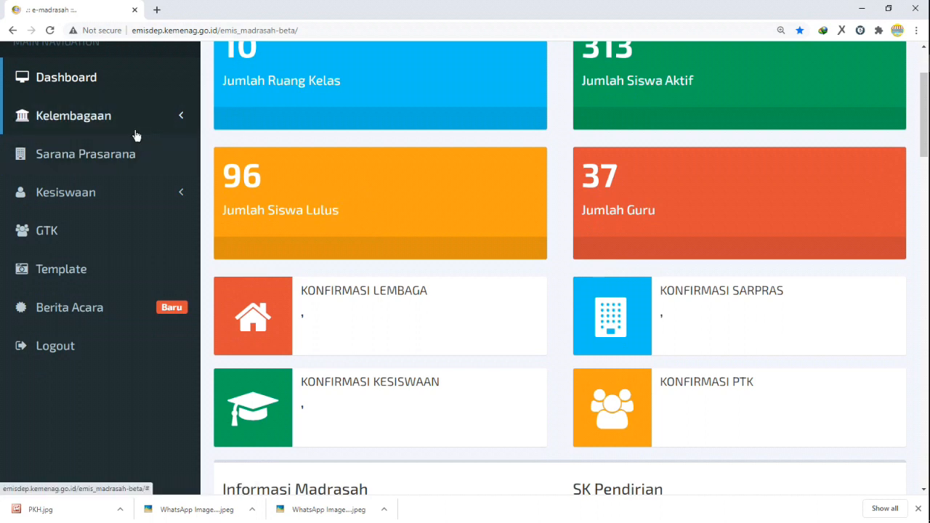
scroll(89, 202, up, 1)
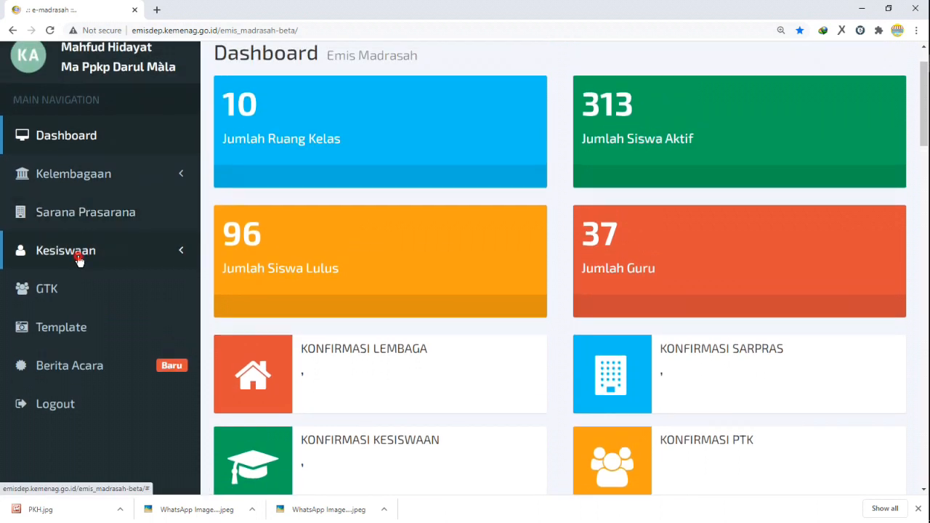
Go to the active students (Siswa Aktif) and open the new-student registration for MTS graduates, Siswa Baru (Dari MTS).
click(80, 256)
click(94, 289)
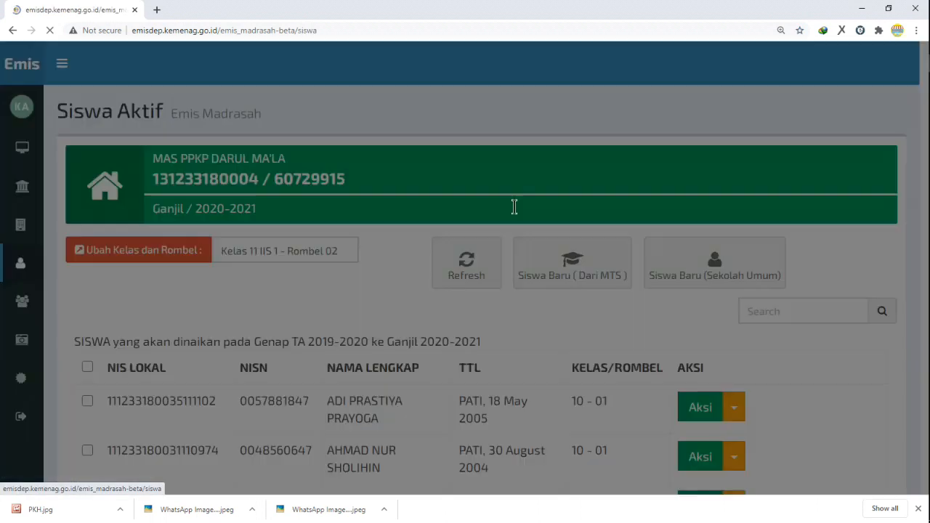
click(244, 319)
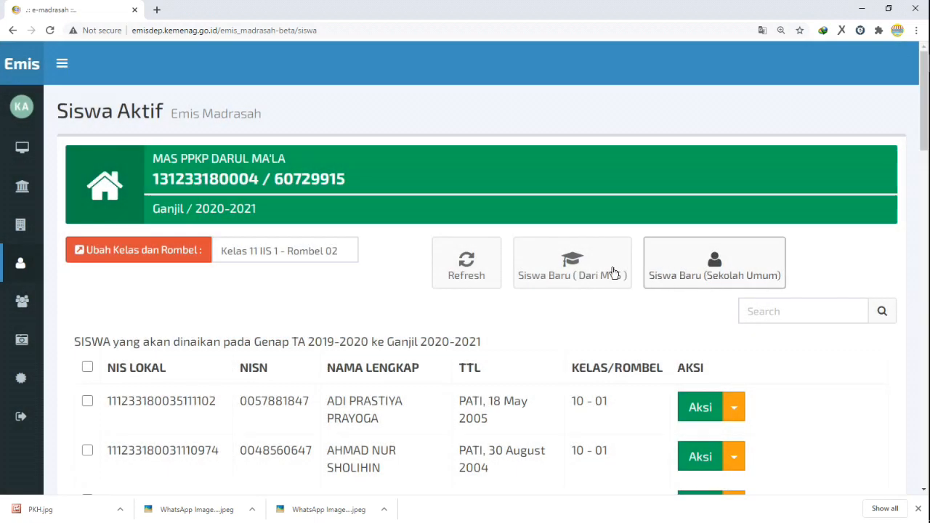
click(584, 269)
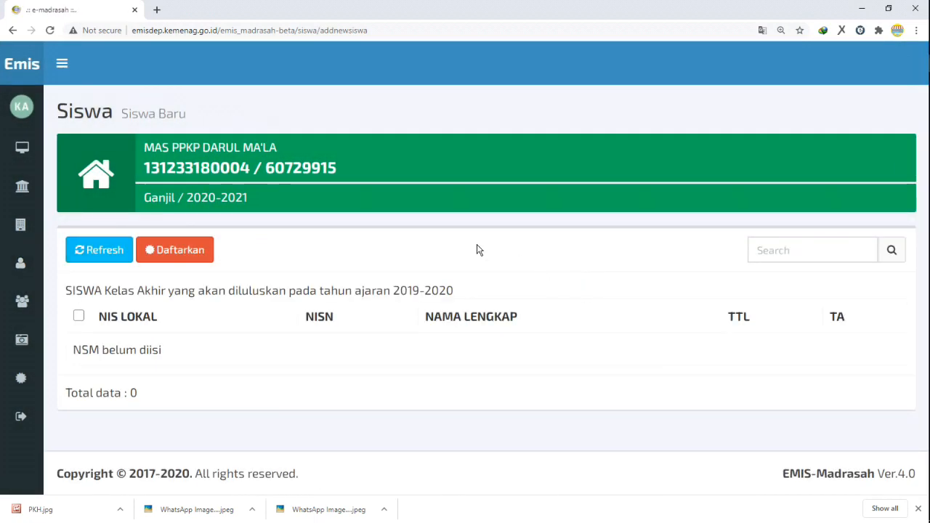
click(796, 252)
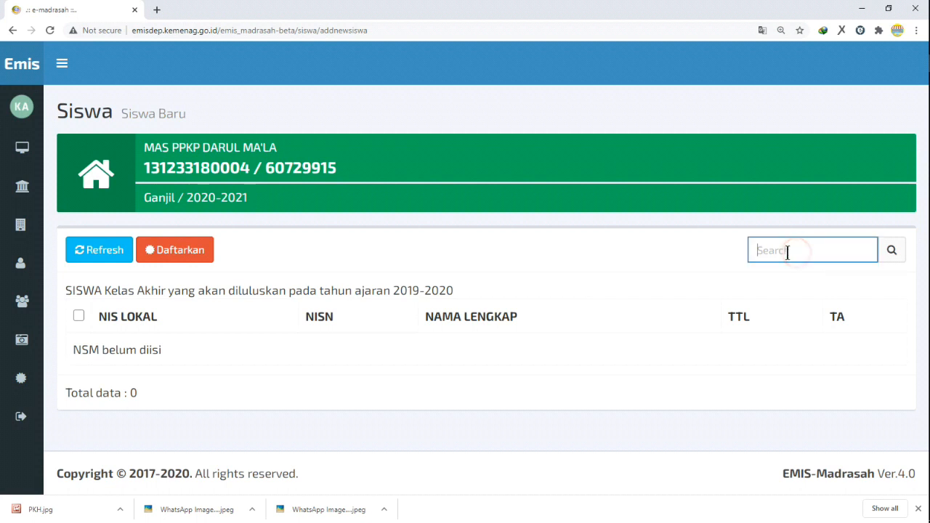
key(ctrl+v)
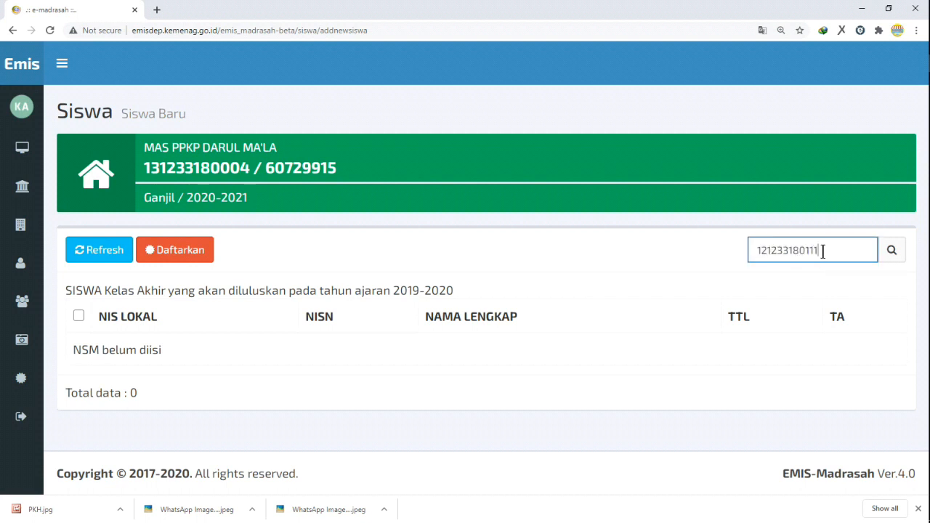
click(890, 251)
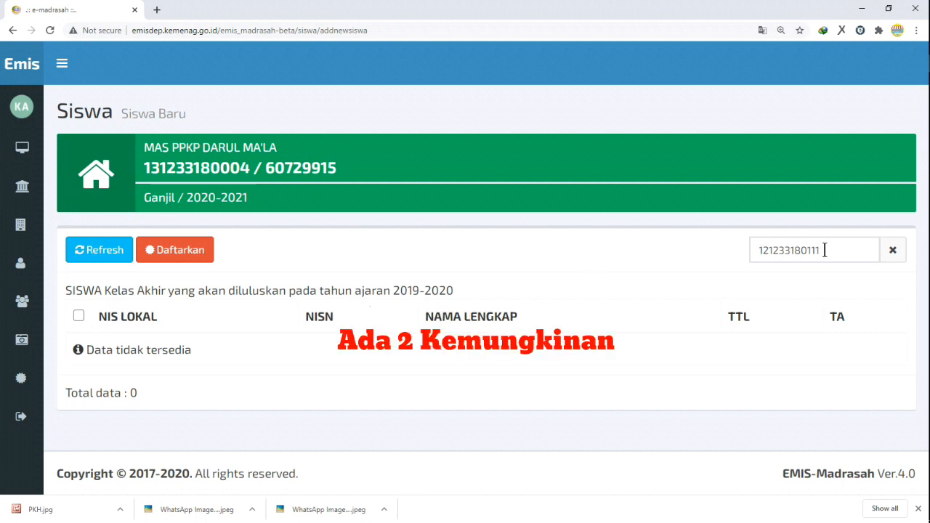
Check the NSM entered in the search for typing mistakes, and clear the search.
drag(827, 250, 742, 257)
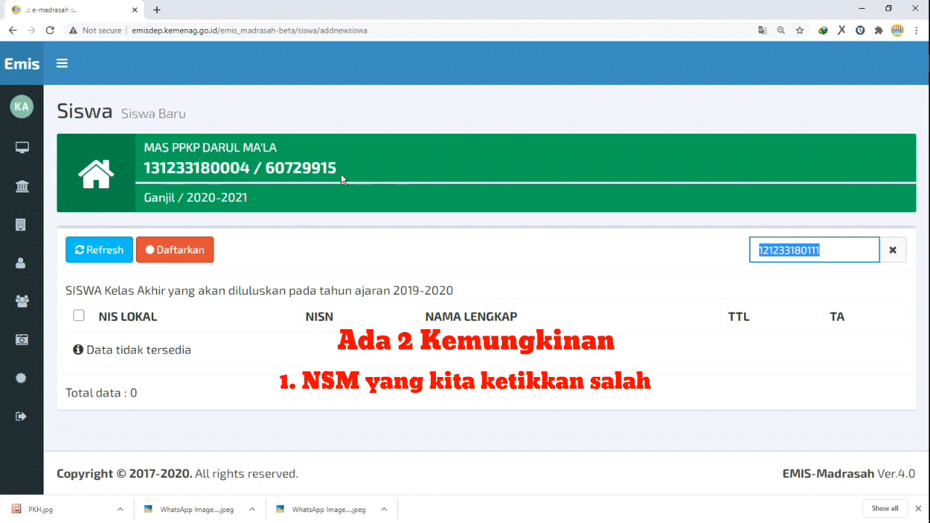
click(830, 250)
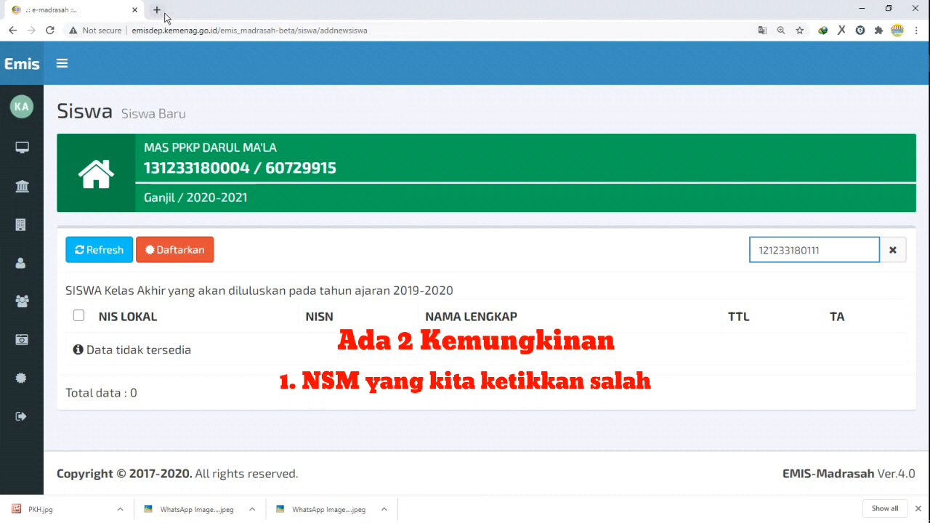
click(841, 250)
drag(825, 250, 759, 250)
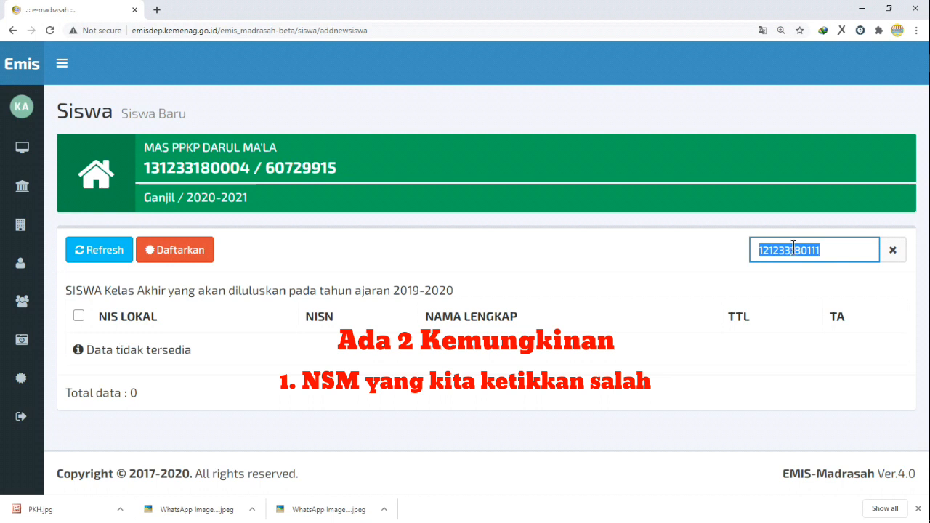
click(826, 250)
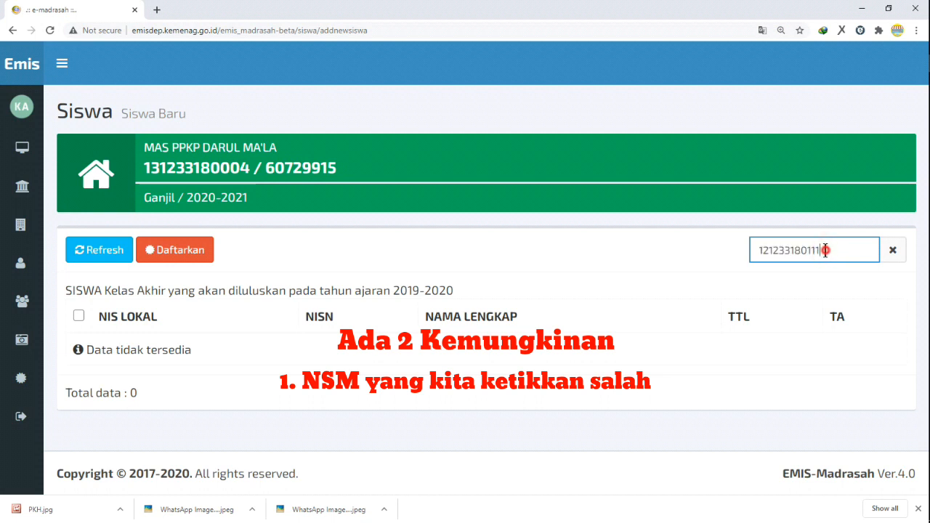
drag(821, 250, 753, 248)
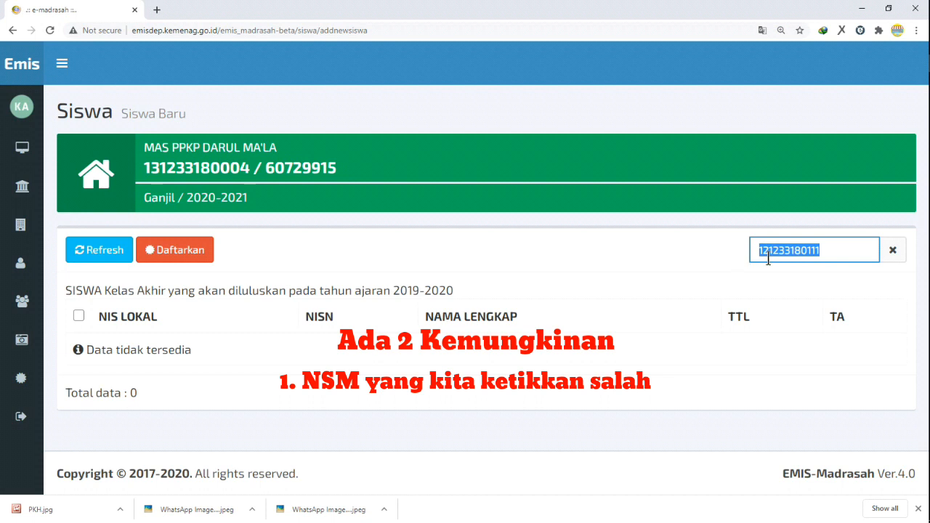
click(829, 253)
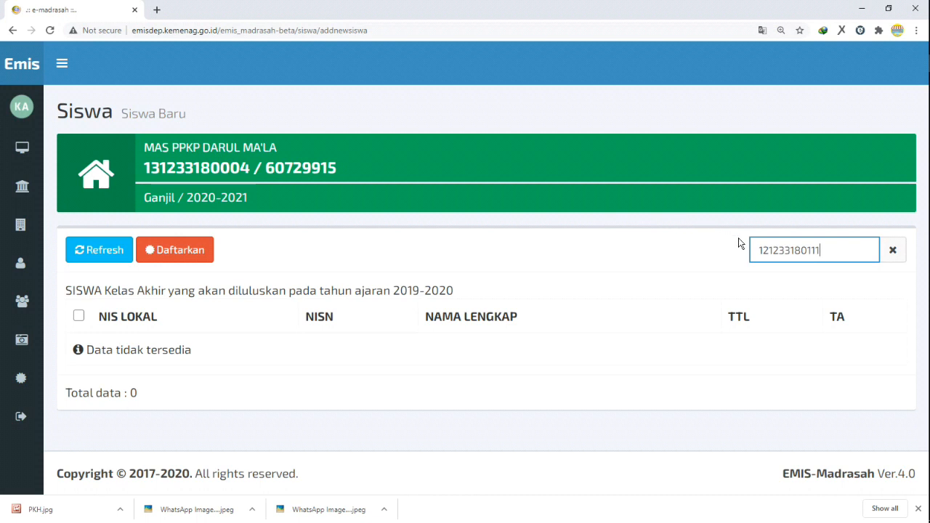
click(893, 251)
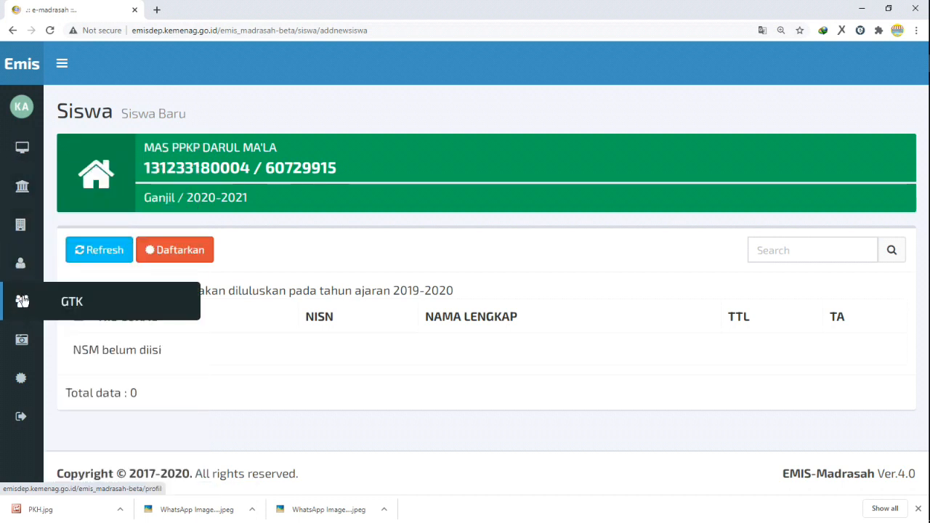
Open the Alumni list under Kesiswaan, dismiss its information notice, and look over the graduated students.
mouse_move(20, 244)
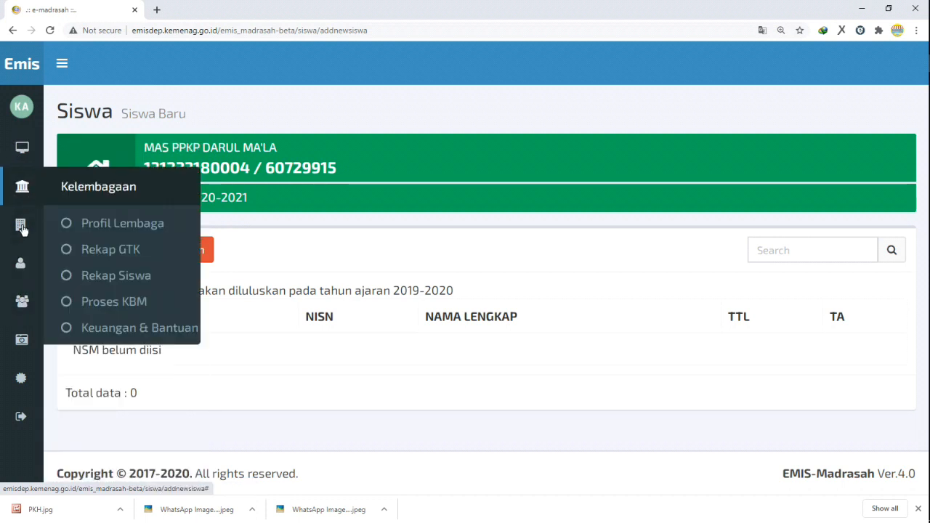
mouse_move(20, 264)
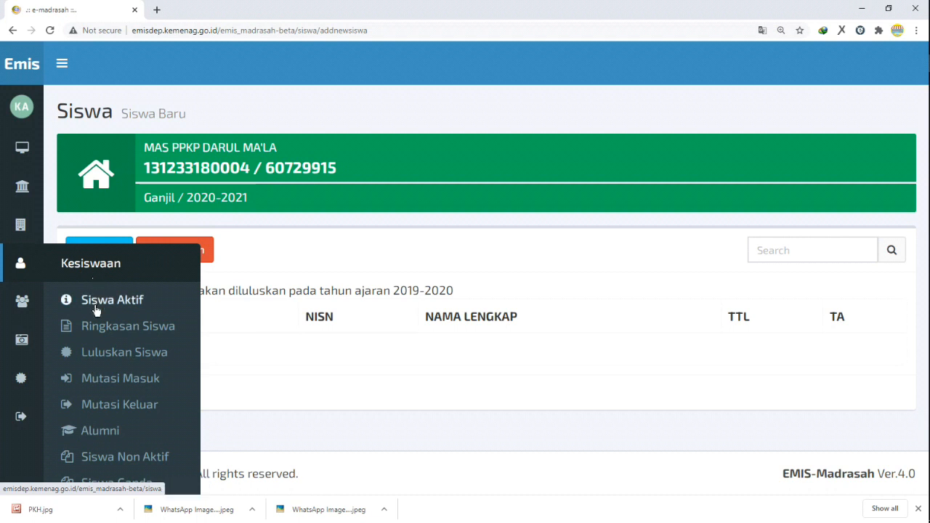
click(106, 431)
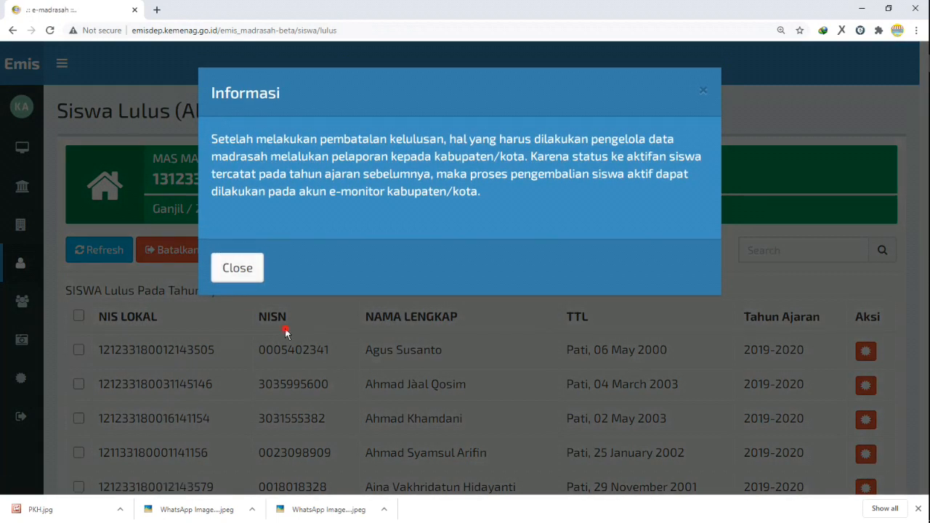
click(285, 333)
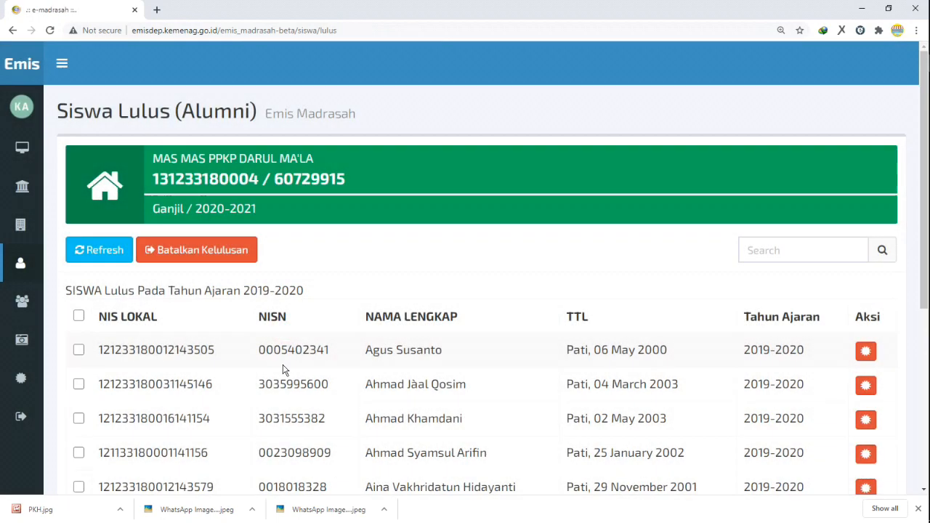
scroll(289, 293, down, 3)
scroll(290, 291, up, 2)
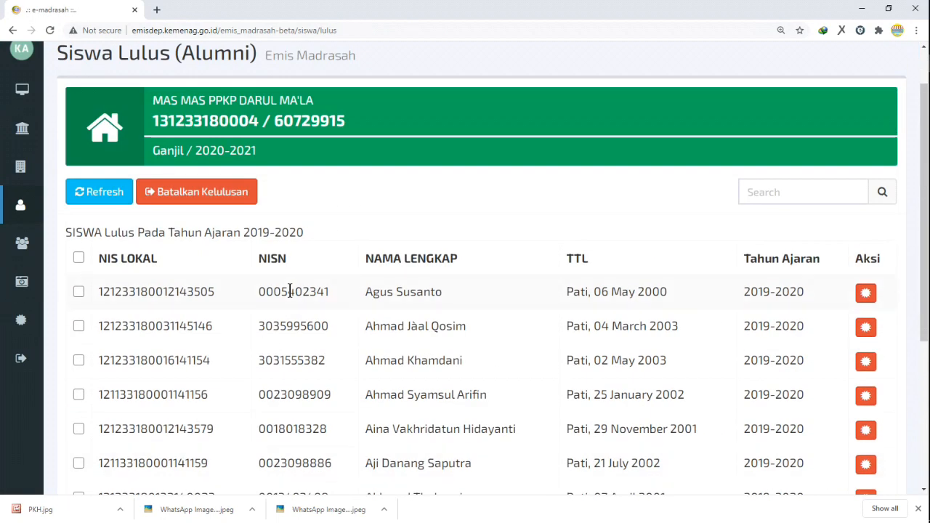
scroll(289, 290, up, 1)
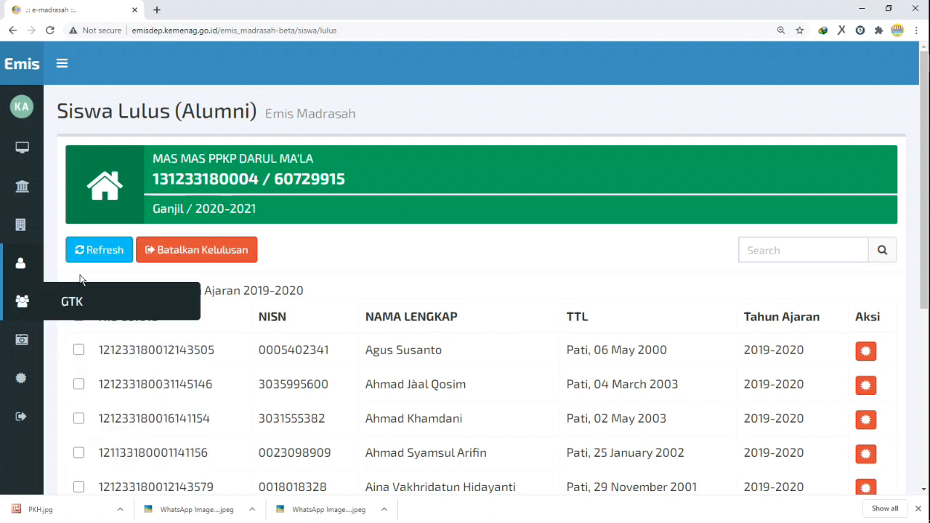
Open the Luluskan Siswa page under Kesiswaan and examine the final-year students listed for graduation in 2019-2020.
mouse_move(18, 263)
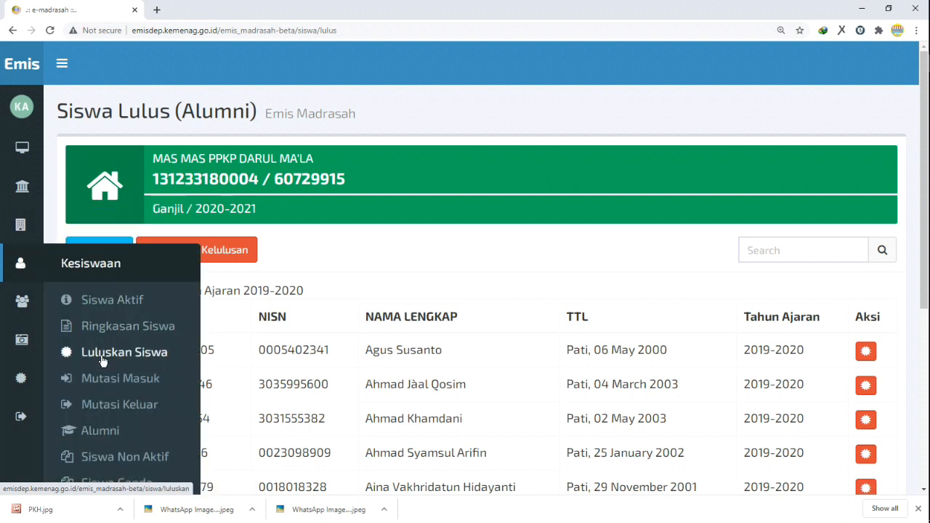
click(102, 353)
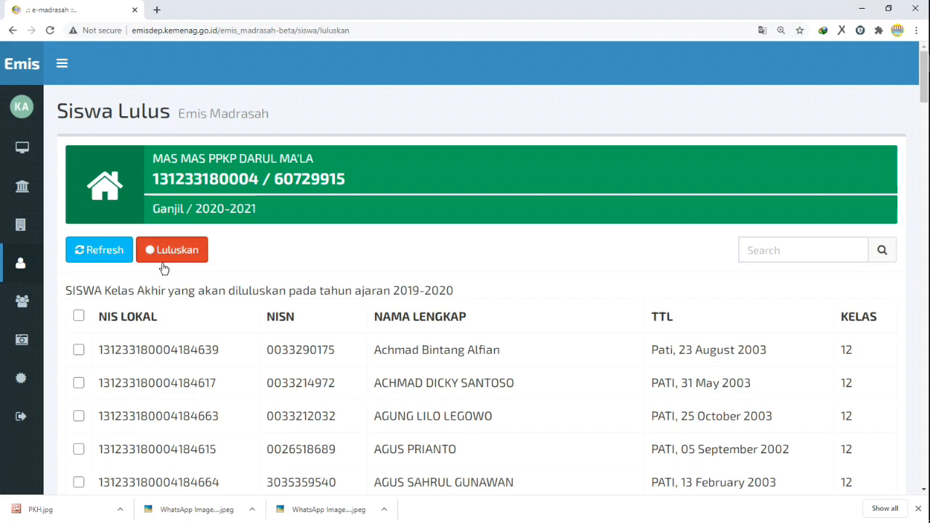
scroll(218, 306, down, 3)
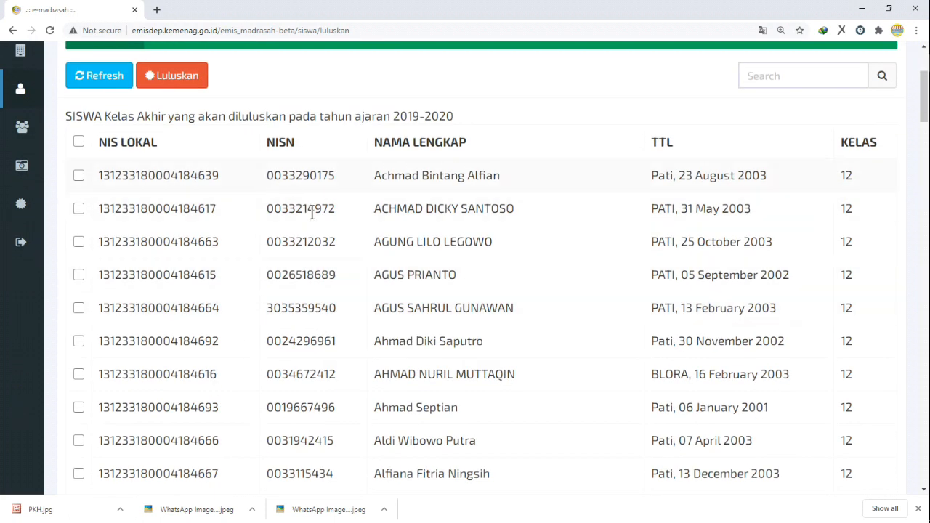
scroll(312, 210, down, 3)
scroll(312, 211, up, 4)
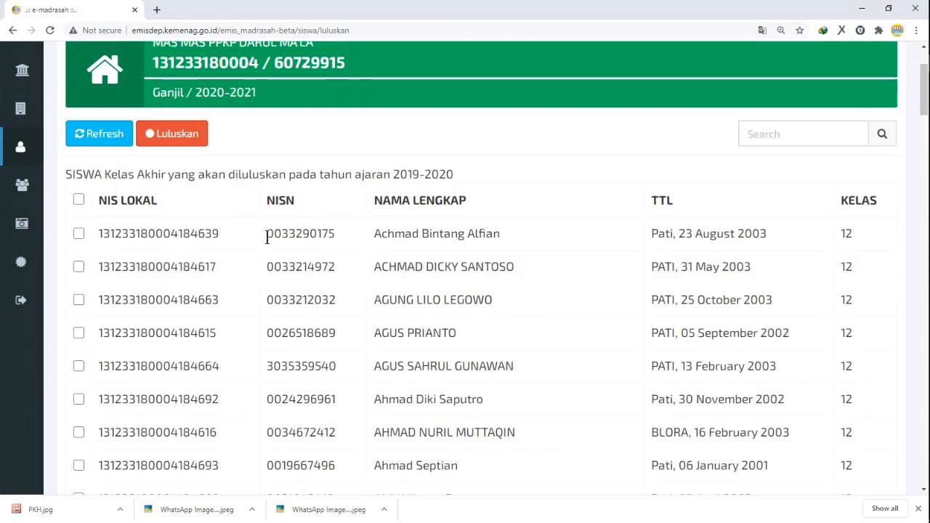
scroll(253, 234, down, 3)
scroll(254, 235, up, 2)
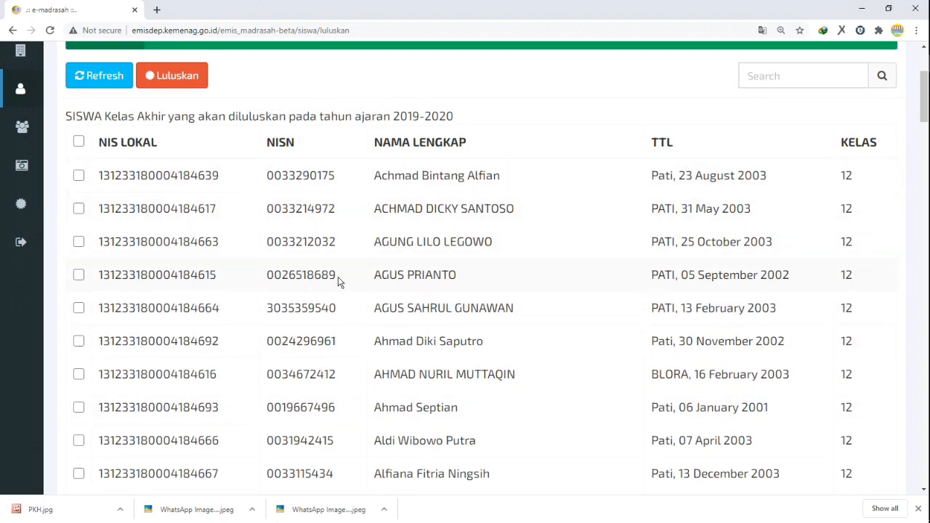
scroll(289, 243, up, 3)
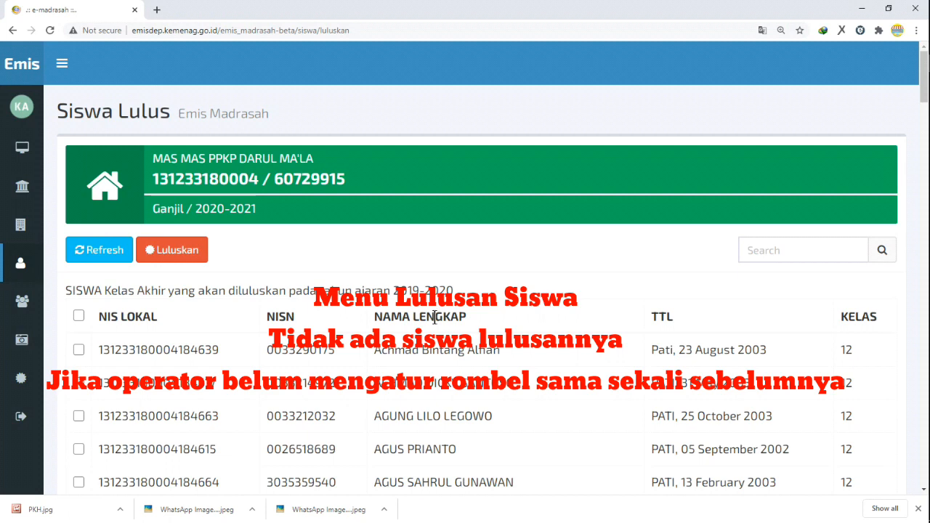
scroll(249, 361, down, 3)
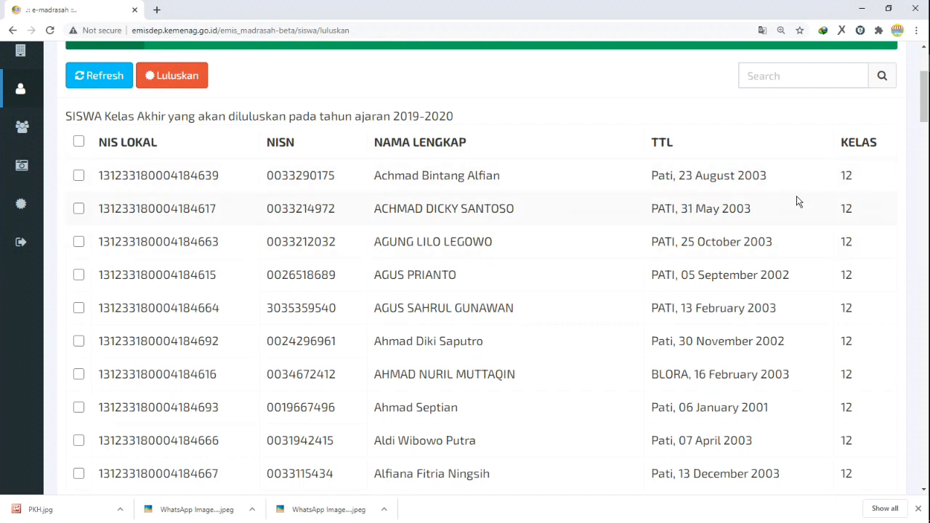
scroll(342, 267, up, 3)
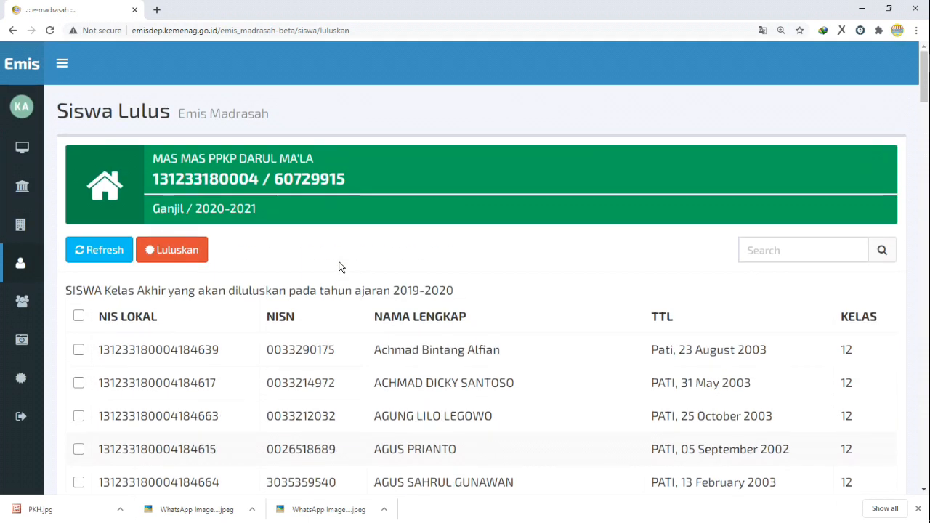
Open the Siswa Non Aktif page under Kesiswaan and look over the first inactive students listed.
scroll(341, 265, down, 3)
scroll(336, 264, up, 3)
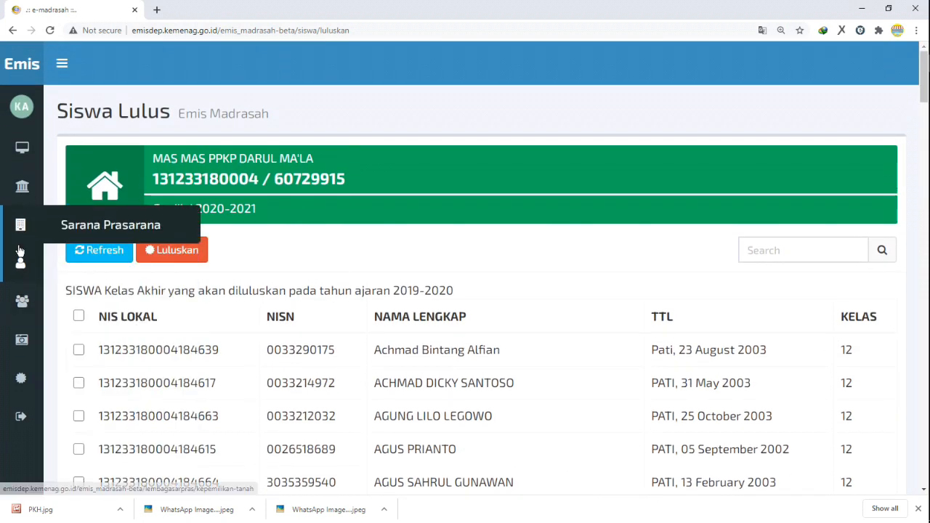
mouse_move(18, 182)
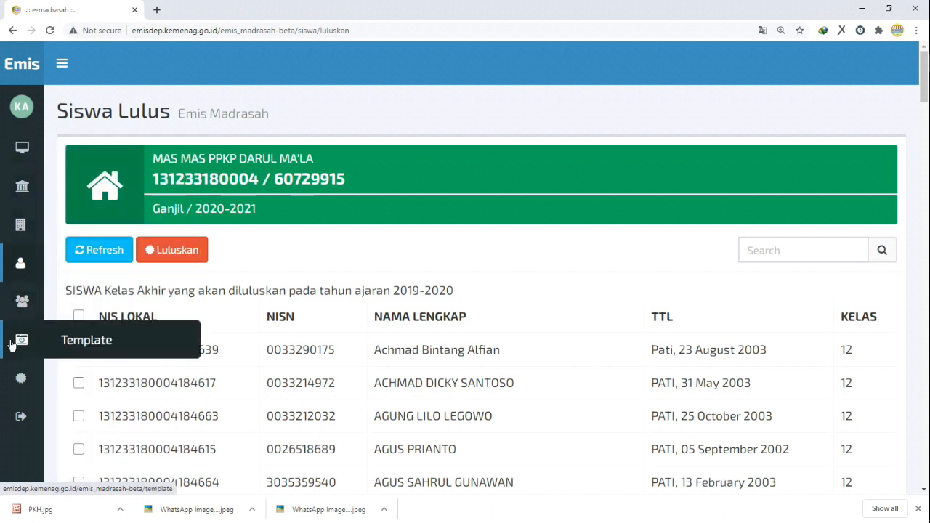
mouse_move(33, 200)
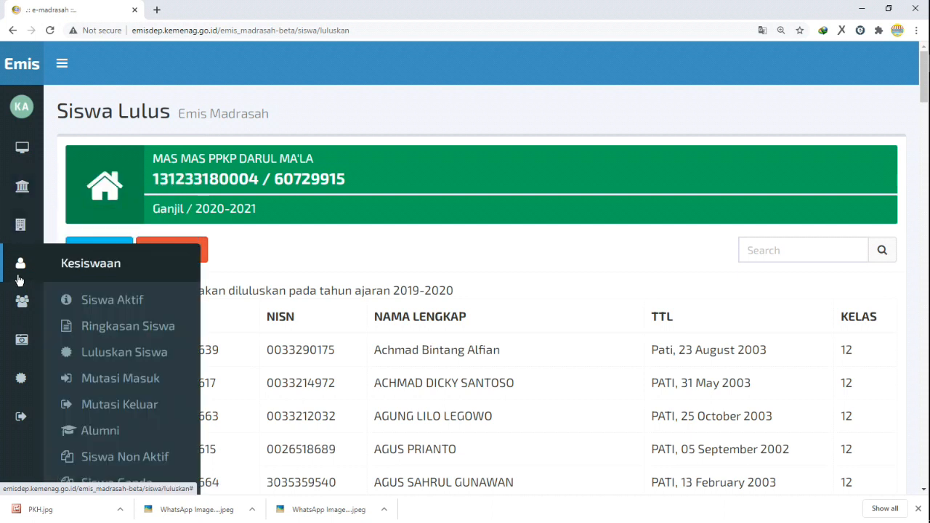
mouse_move(16, 271)
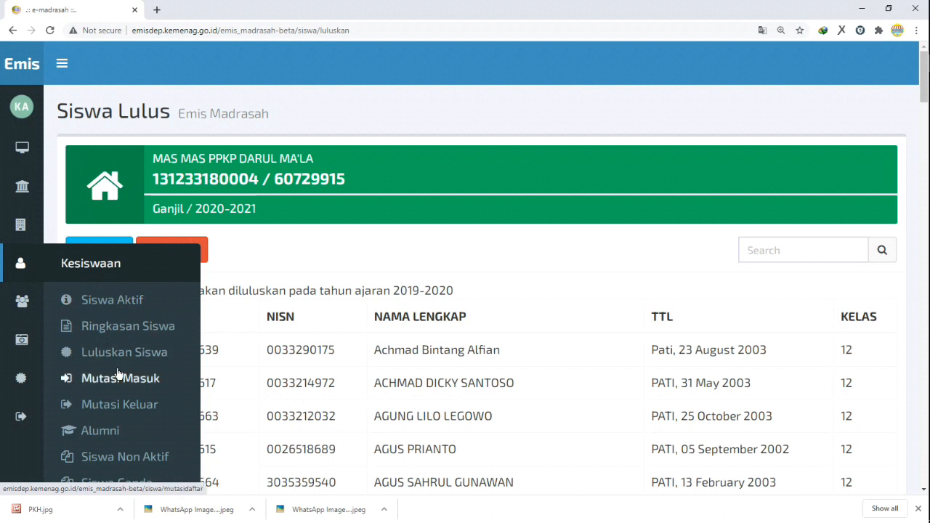
scroll(118, 372, down, 1)
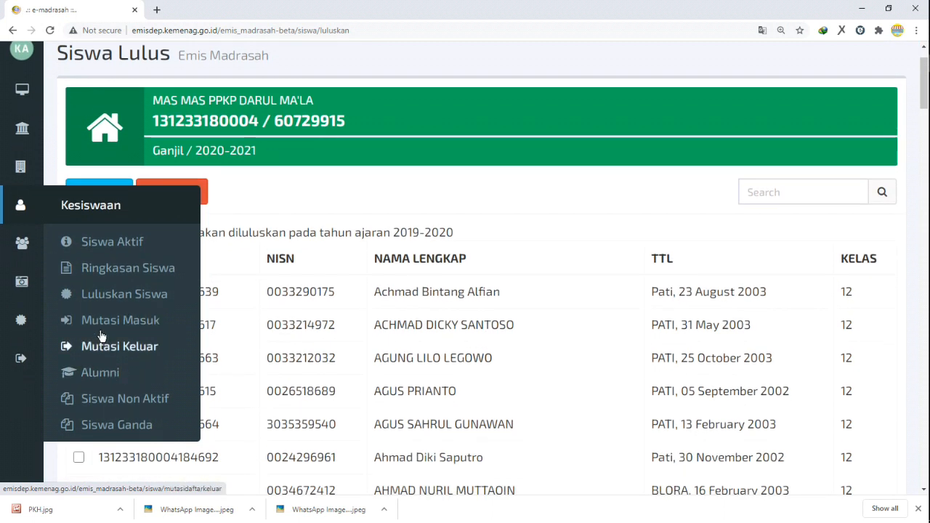
click(127, 404)
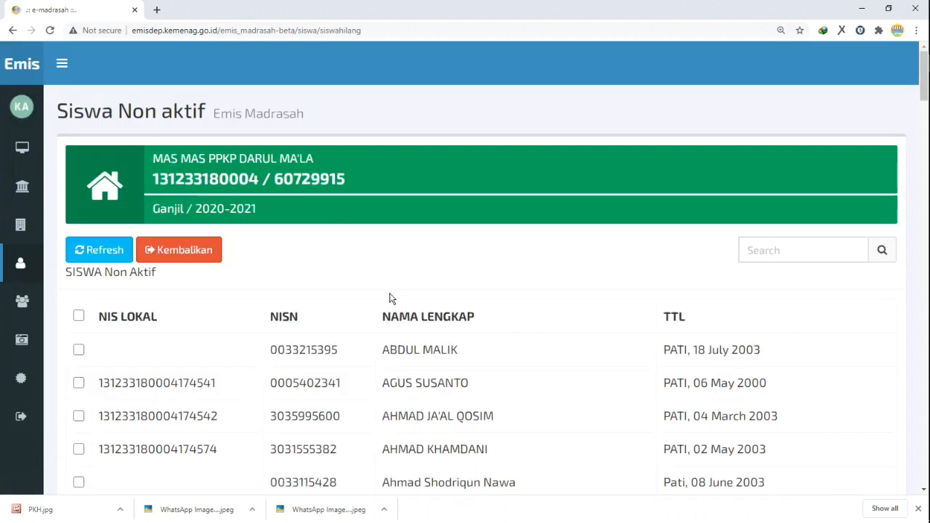
scroll(404, 265, down, 4)
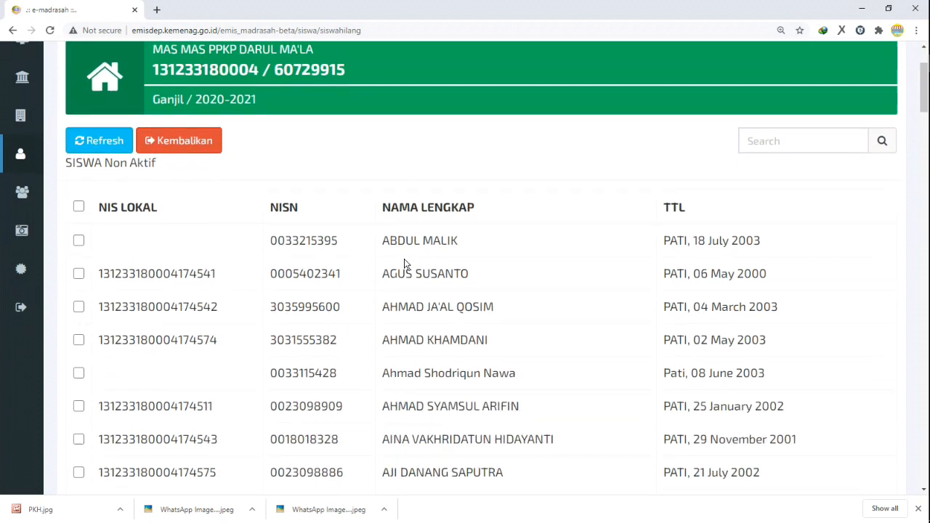
scroll(405, 264, up, 2)
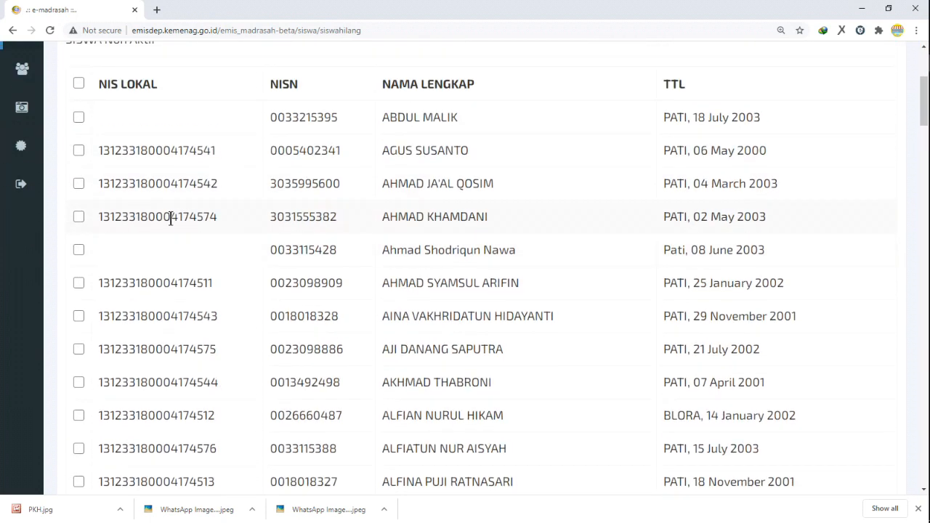
Select the second, third and fourth students in the Siswa Non Aktif list as candidates for Kembalikan.
click(78, 150)
click(79, 185)
click(80, 217)
scroll(500, 205, up, 4)
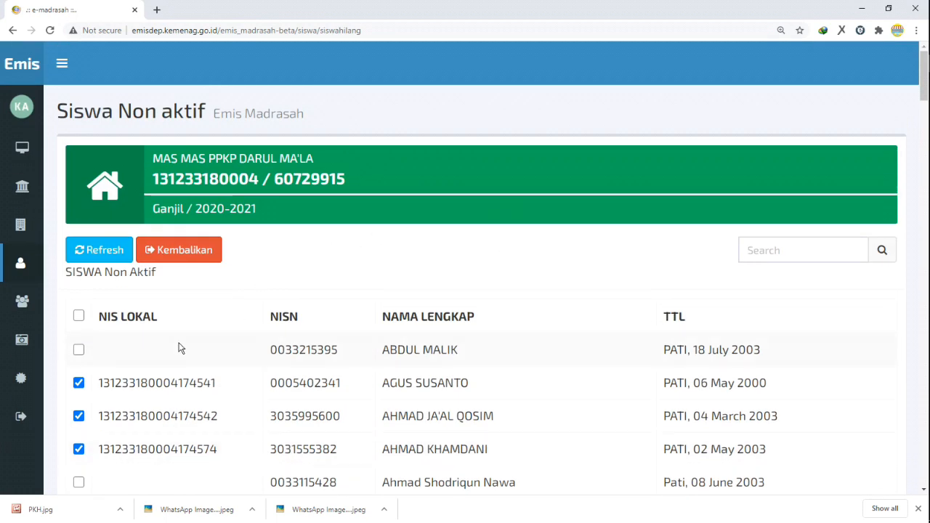
Clear the selection of the three marked inactive students.
scroll(114, 281, down, 2)
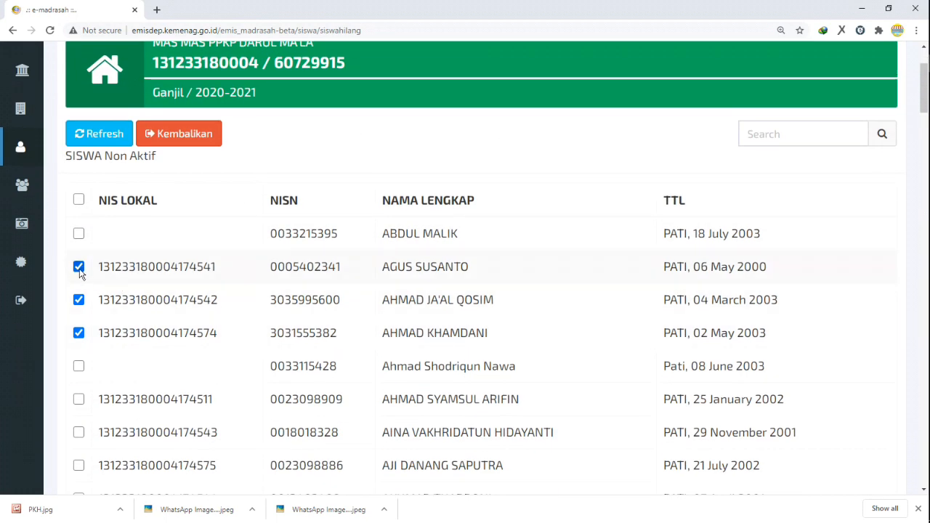
click(78, 299)
click(79, 333)
Examine further entries in the Siswa Non Aktif list with their NIS Lokal and NISN.
scroll(151, 322, down, 2)
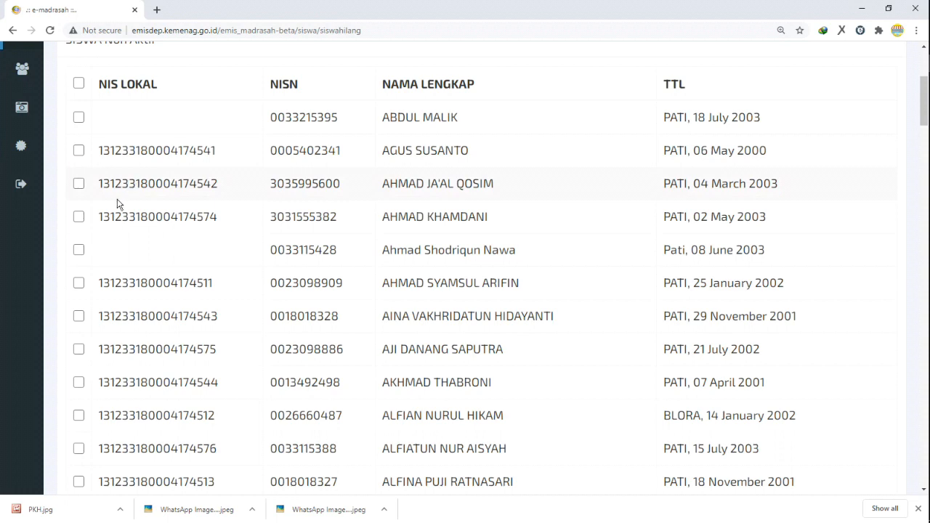
scroll(118, 247, up, 2)
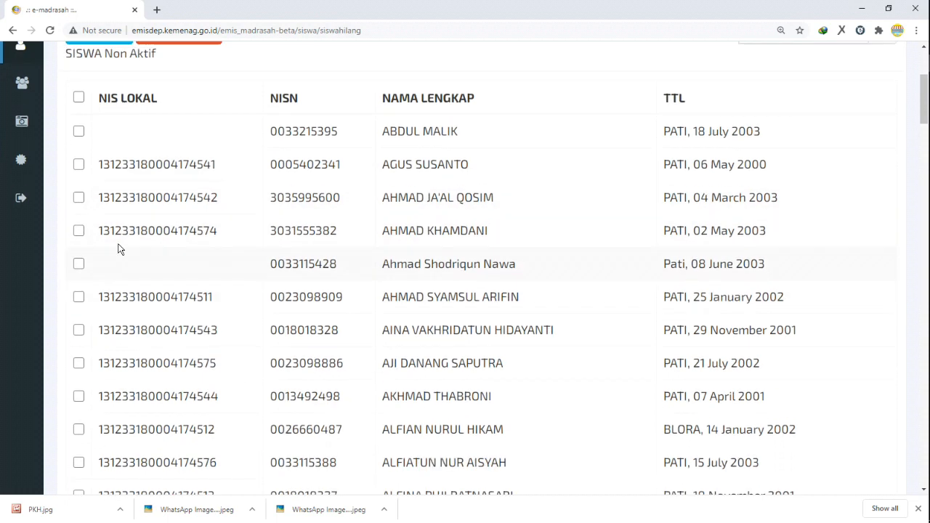
scroll(119, 245, down, 2)
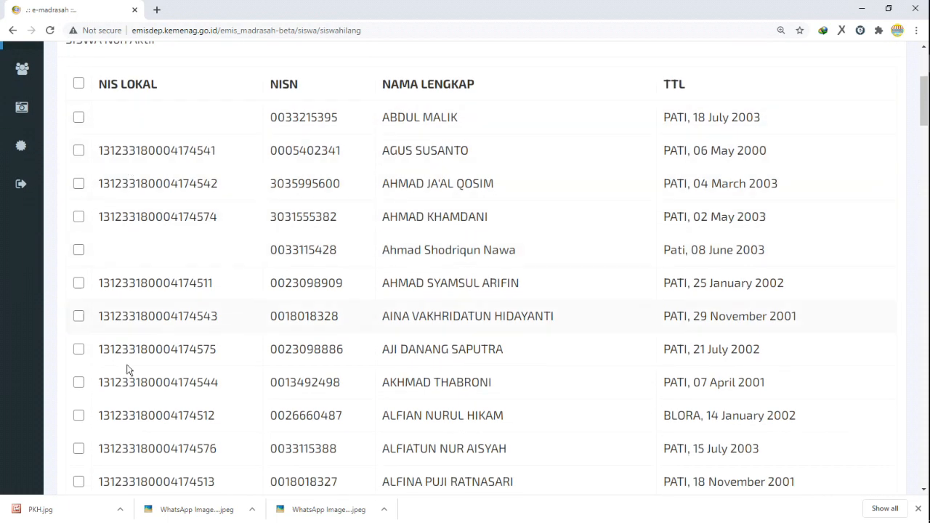
scroll(182, 368, down, 5)
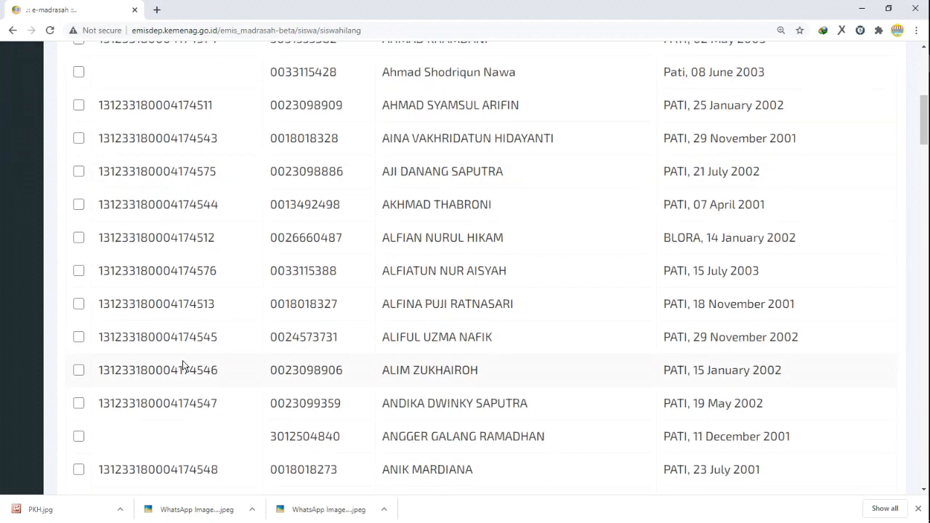
scroll(182, 364, up, 5)
scroll(180, 356, up, 3)
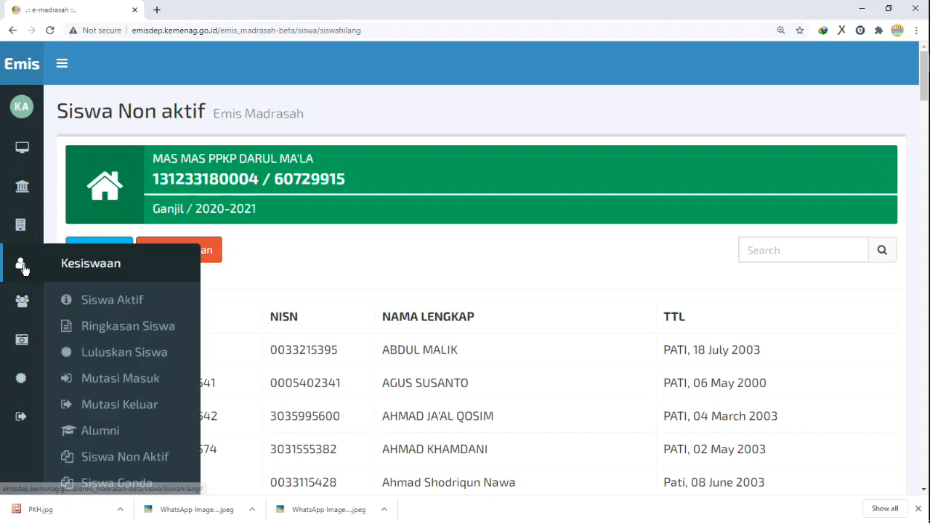
Open the Siswa Aktif page under Kesiswaan, dismiss its information notice, and show the browser full screen.
click(116, 306)
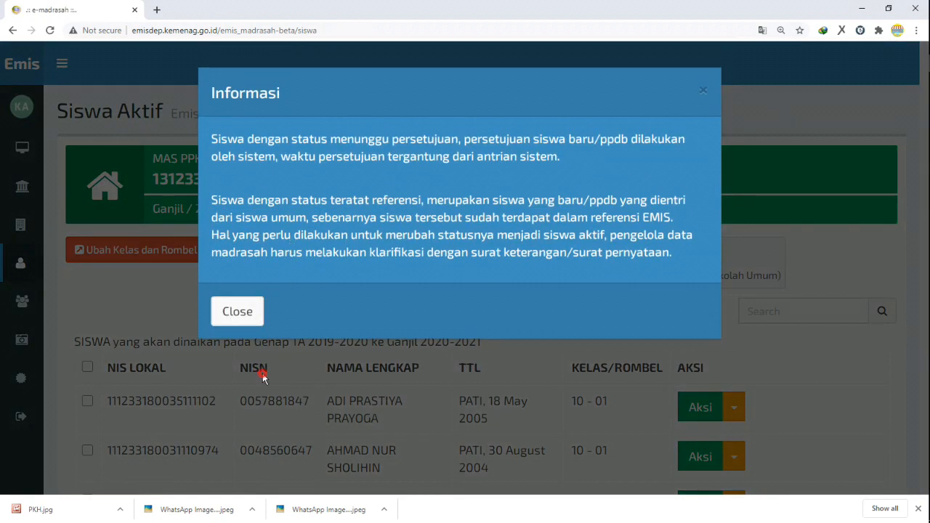
click(263, 376)
key(F11)
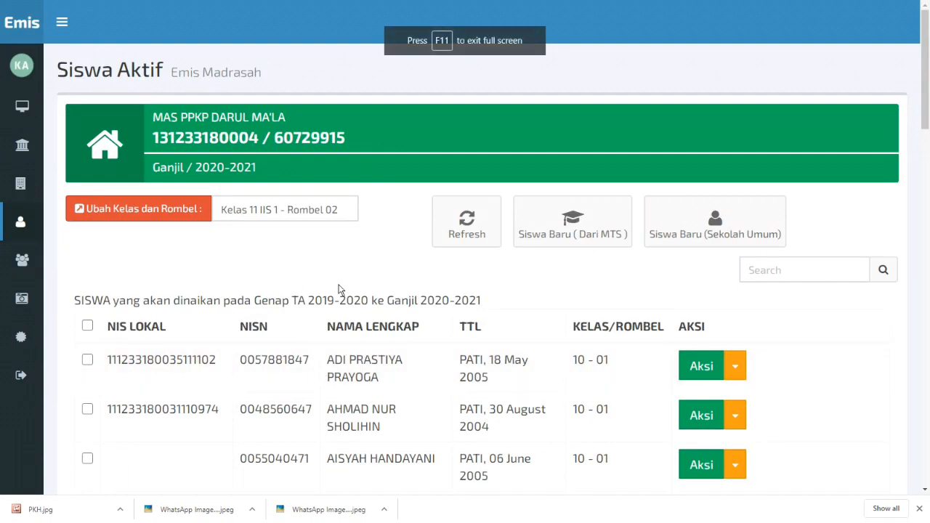
Examine the NIS Lokal, NISN and class of the students on the first page of the Siswa Aktif list.
scroll(224, 326, down, 3)
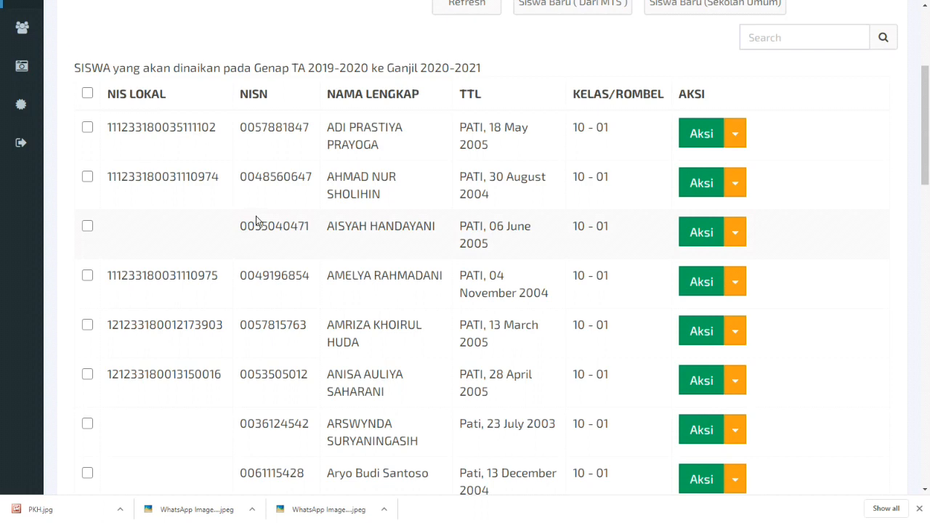
scroll(557, 202, down, 2)
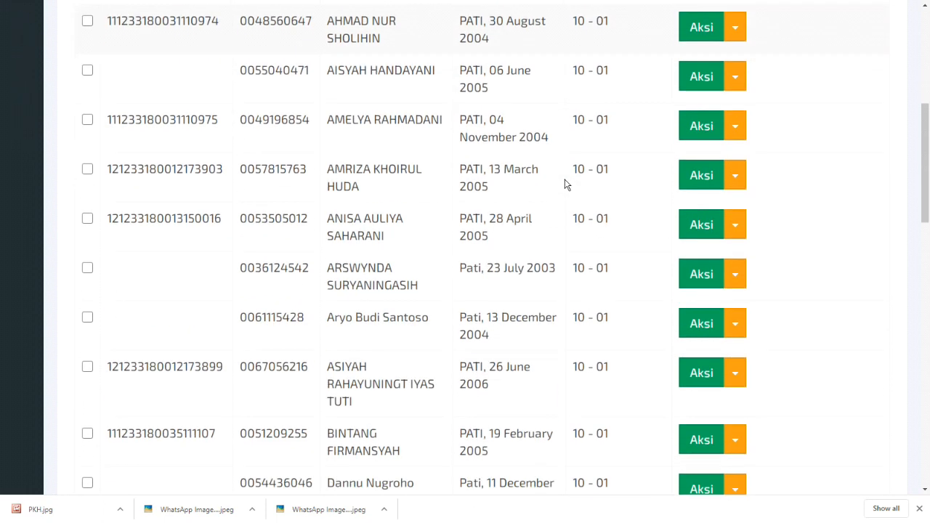
scroll(550, 233, down, 3)
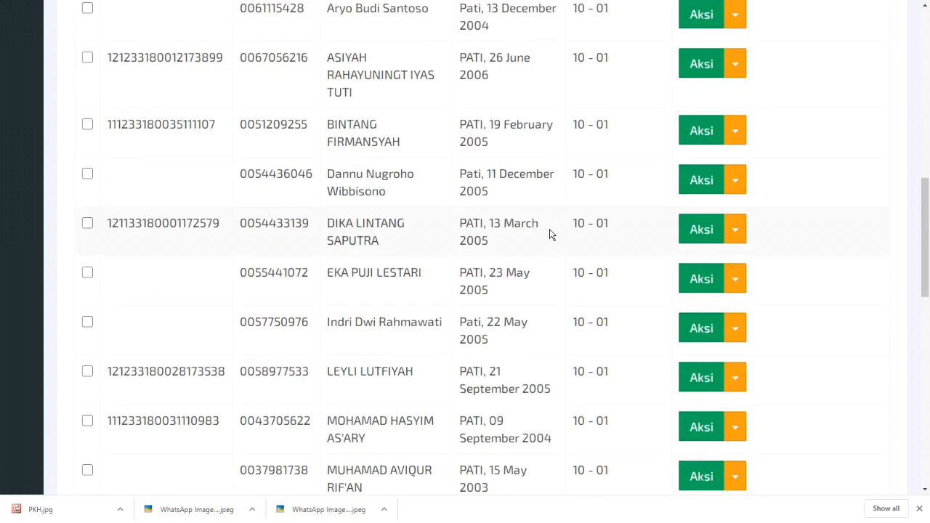
scroll(549, 229, up, 9)
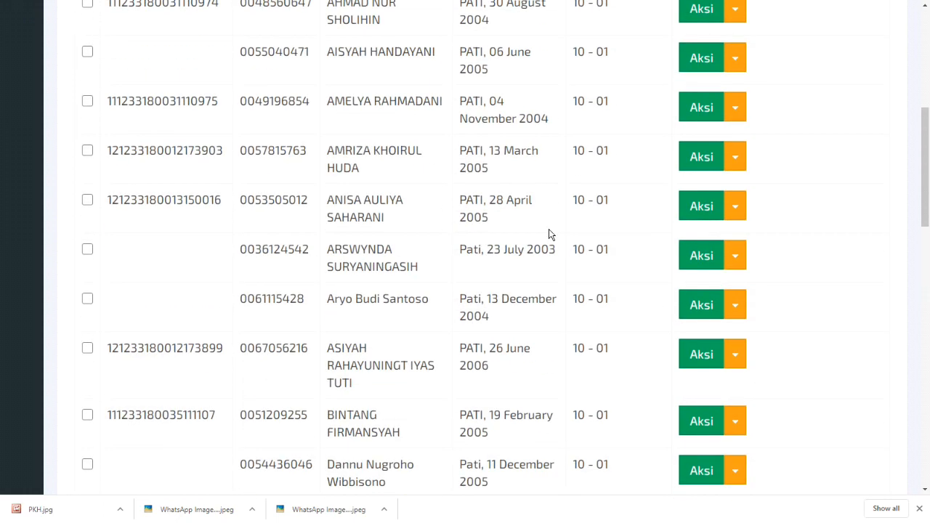
scroll(550, 234, down, 4)
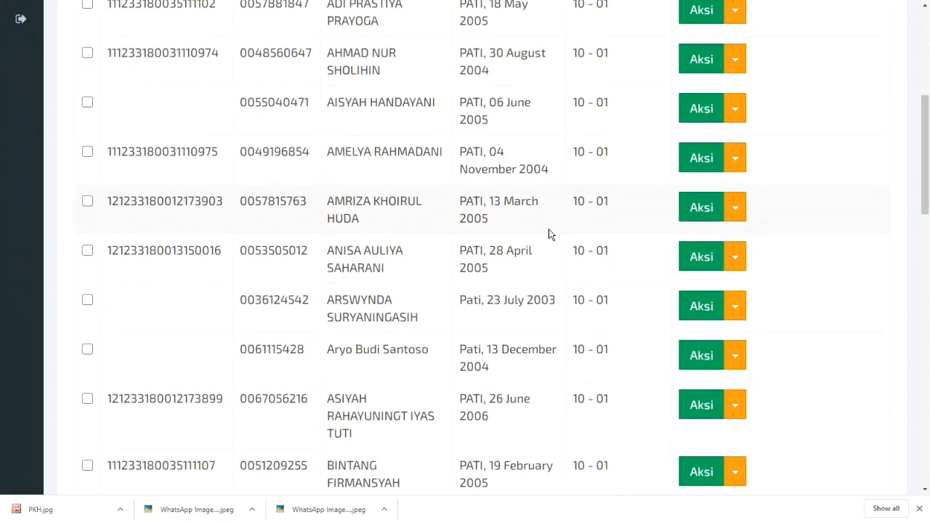
scroll(551, 234, down, 3)
scroll(450, 288, up, 6)
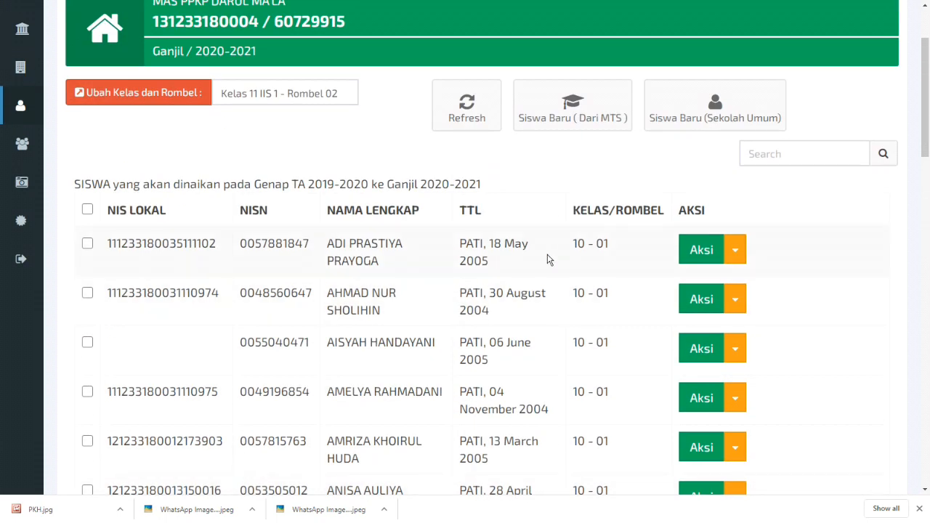
scroll(552, 251, down, 20)
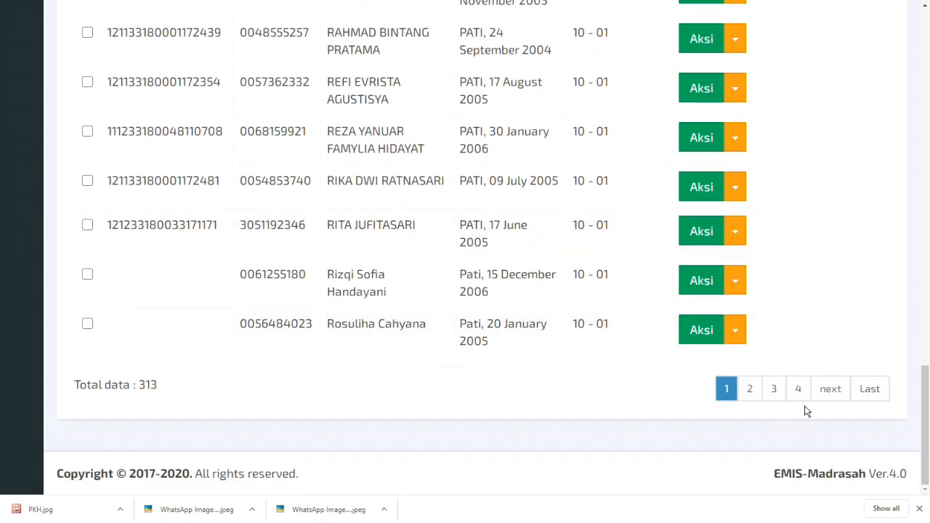
Open page 3 of the Siswa Aktif list, dismiss the information notice, and look through its students.
click(773, 390)
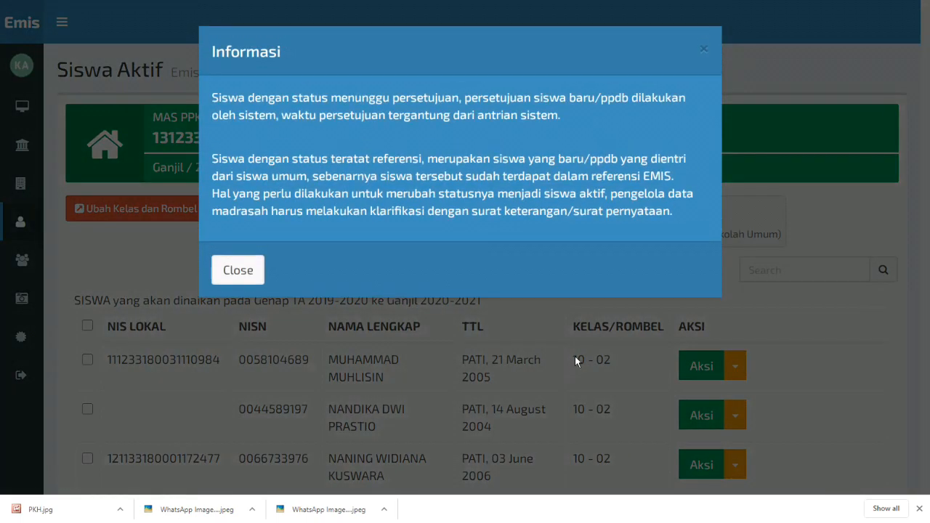
click(538, 423)
scroll(548, 351, down, 16)
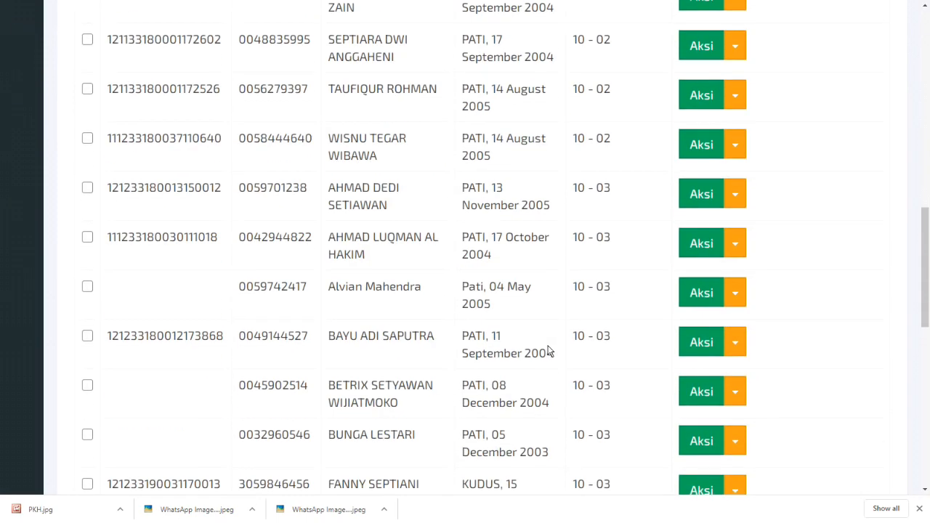
scroll(548, 351, down, 3)
Open page 4 of the Siswa Aktif list, dismiss the information notice, and compare the class 10 and class 11 students' NIS Lokal.
click(750, 389)
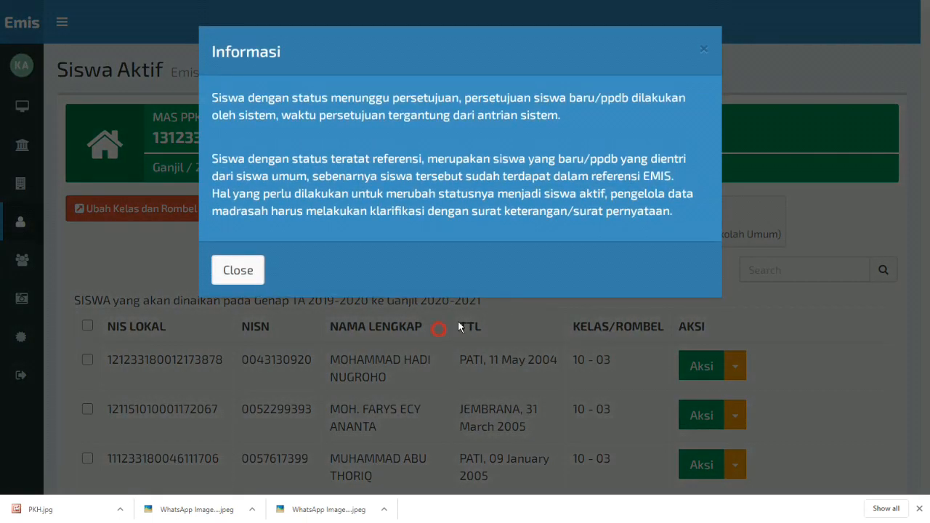
click(439, 329)
scroll(530, 318, down, 14)
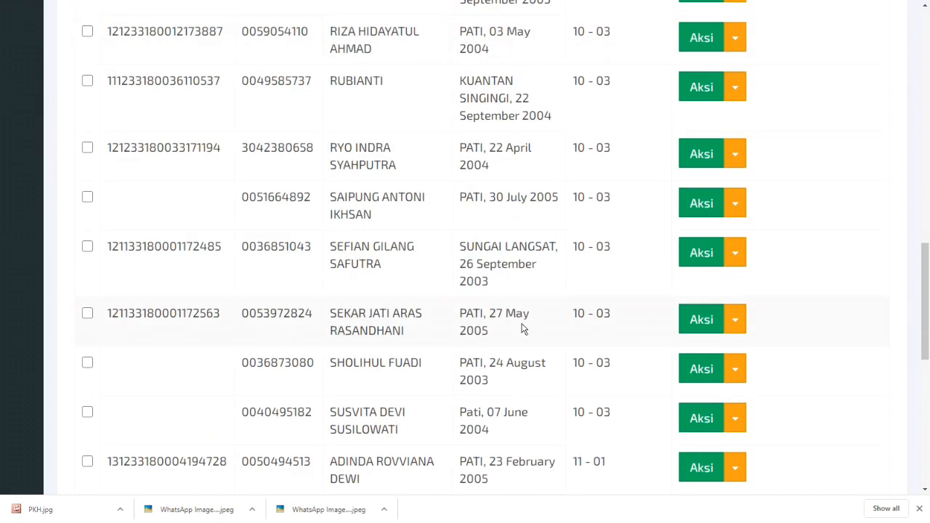
scroll(502, 374, down, 7)
scroll(501, 374, up, 6)
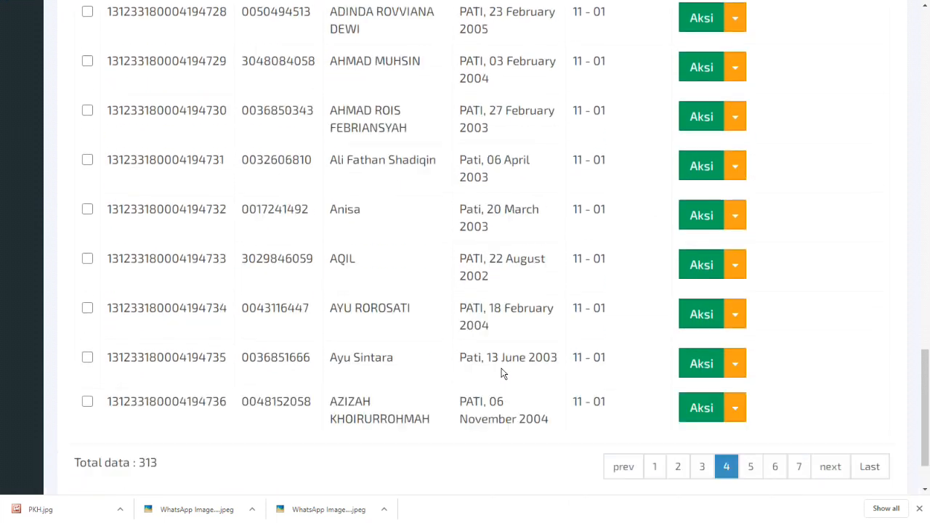
scroll(499, 321, down, 3)
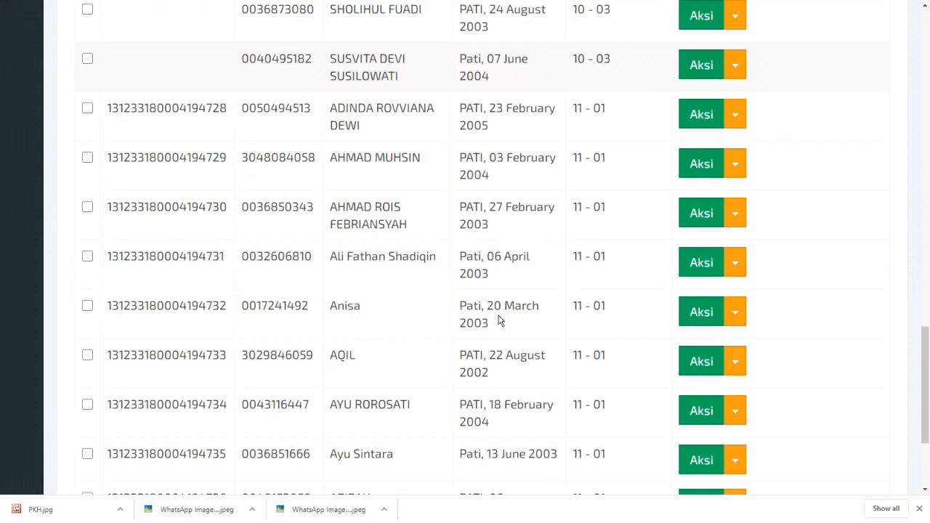
scroll(498, 320, down, 3)
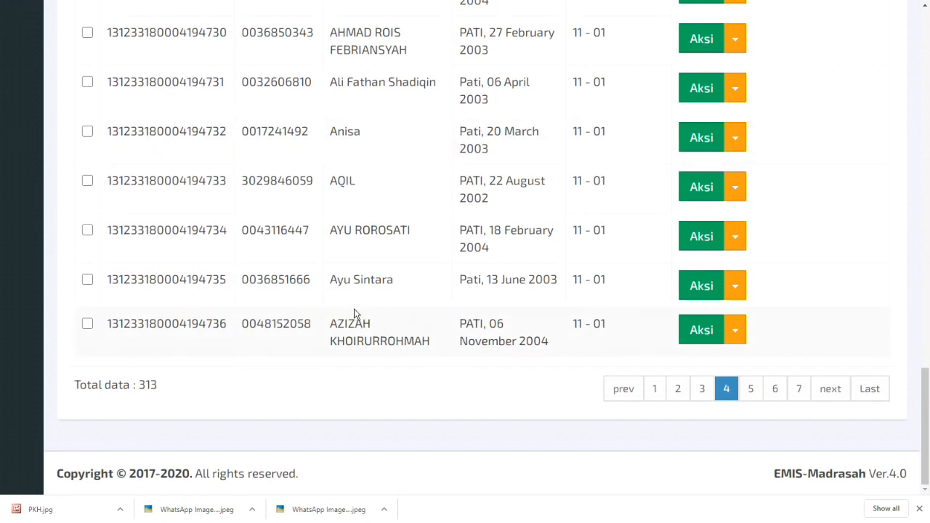
scroll(243, 271, up, 4)
scroll(229, 270, up, 12)
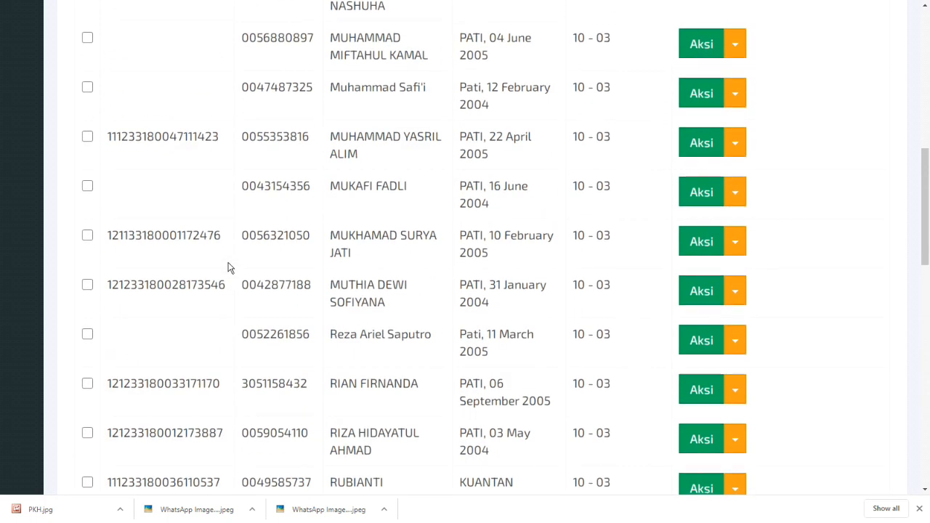
scroll(222, 266, up, 4)
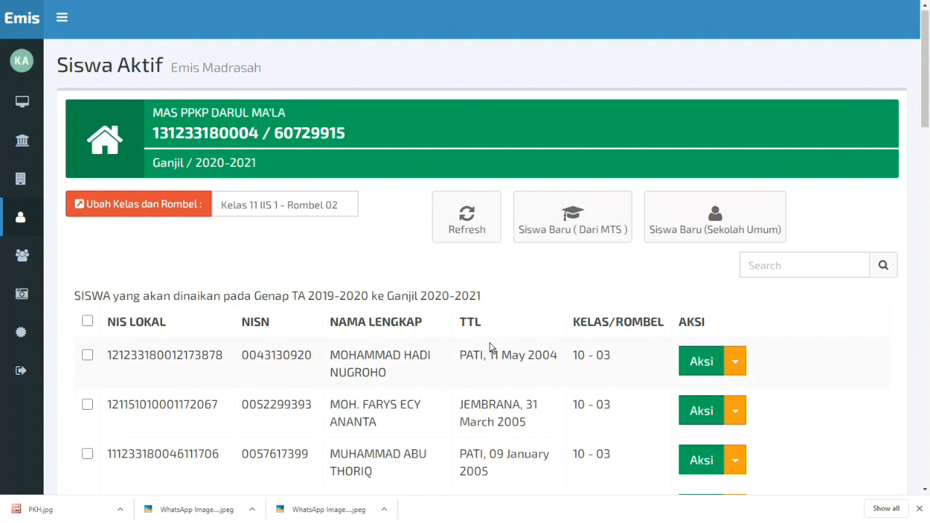
scroll(369, 369, down, 1)
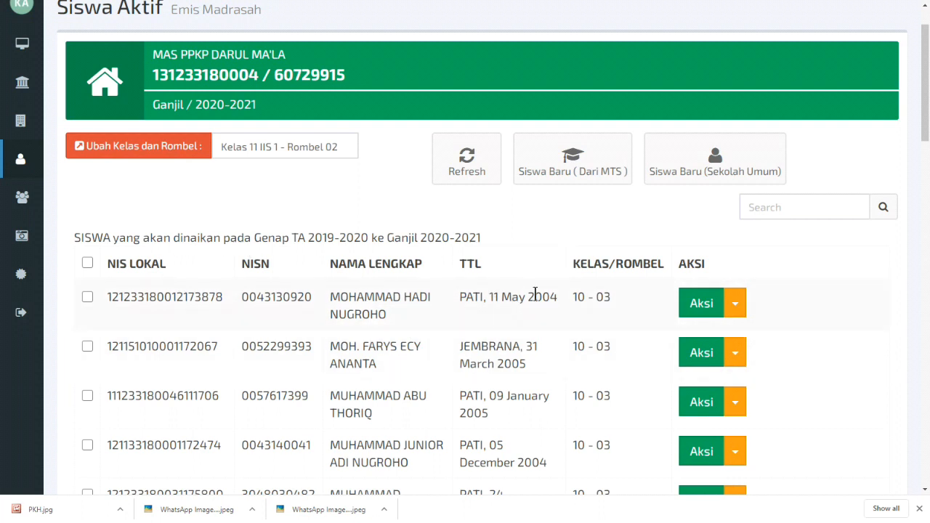
scroll(697, 305, down, 3)
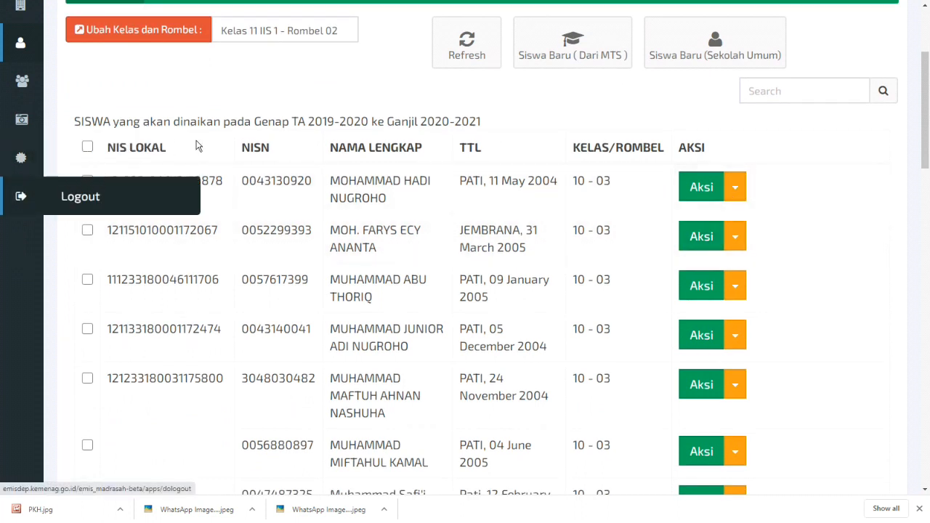
Tick the first two students in the list, view the class options for Ubah Kelas dan Rombel, and clear both selections.
click(88, 182)
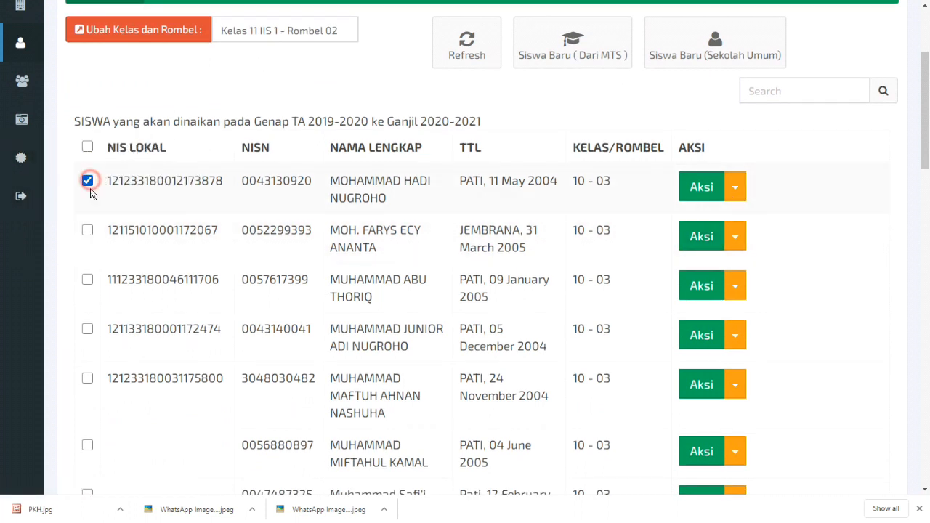
click(87, 231)
click(261, 31)
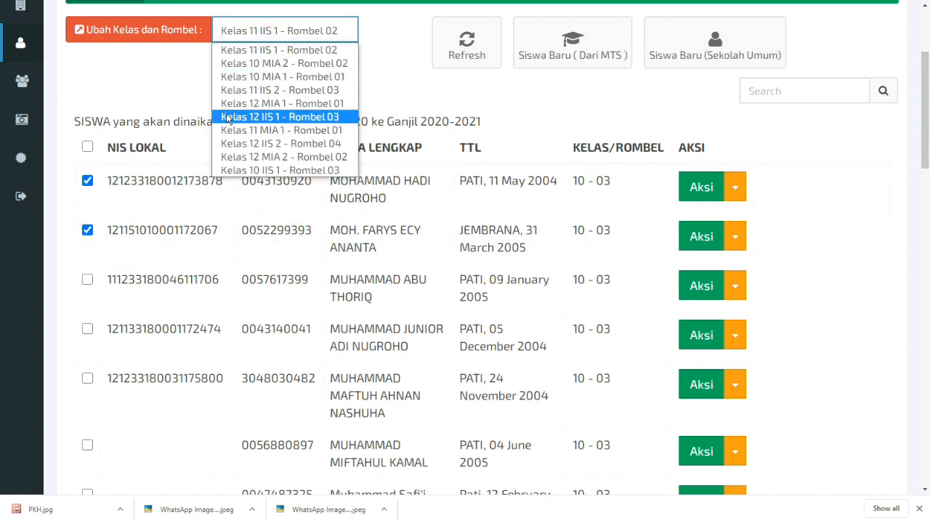
click(136, 98)
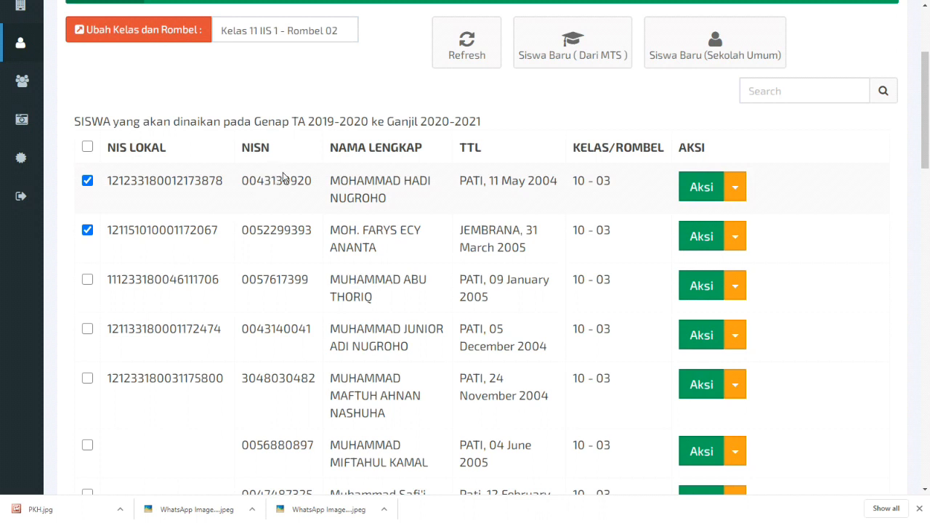
scroll(241, 186, up, 2)
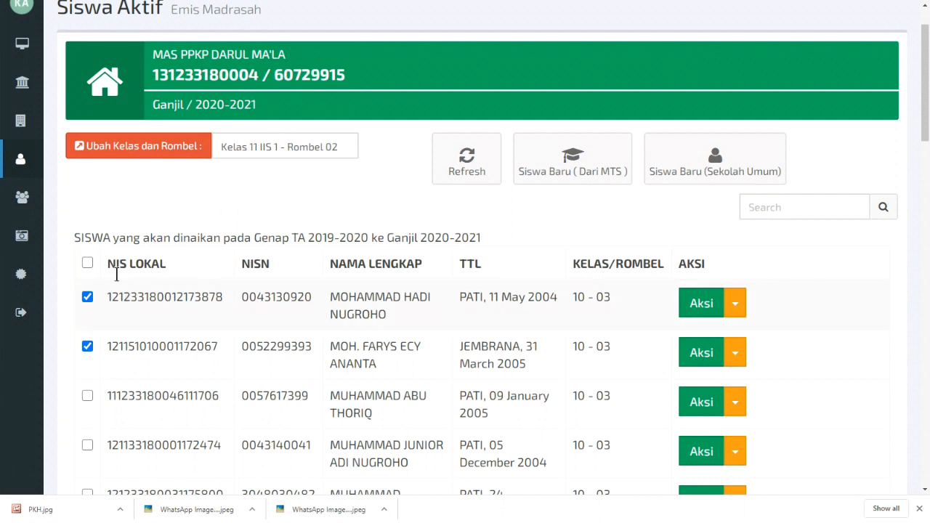
click(87, 296)
click(87, 346)
Open the Luluskan Siswa page under Kesiswaan and look over the final-year students listed for 2019-2020 graduation.
scroll(62, 188, up, 1)
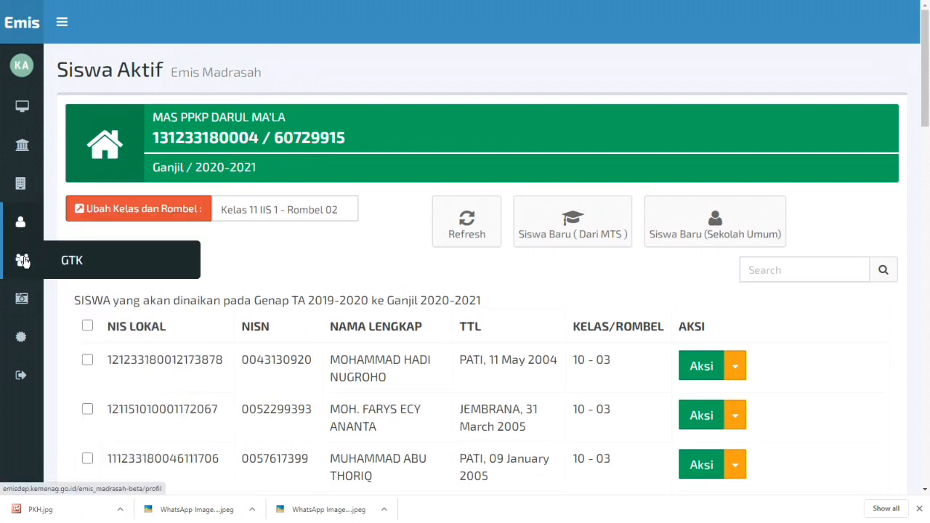
mouse_move(20, 223)
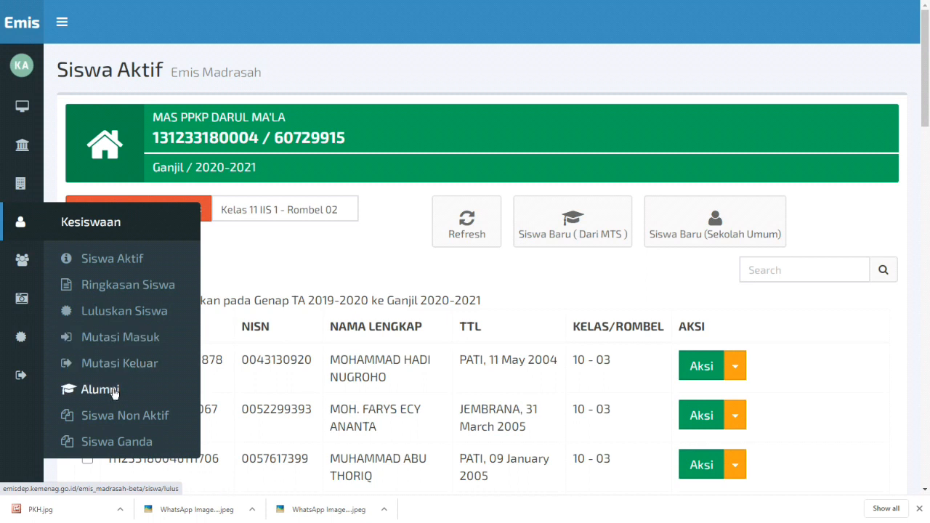
click(125, 317)
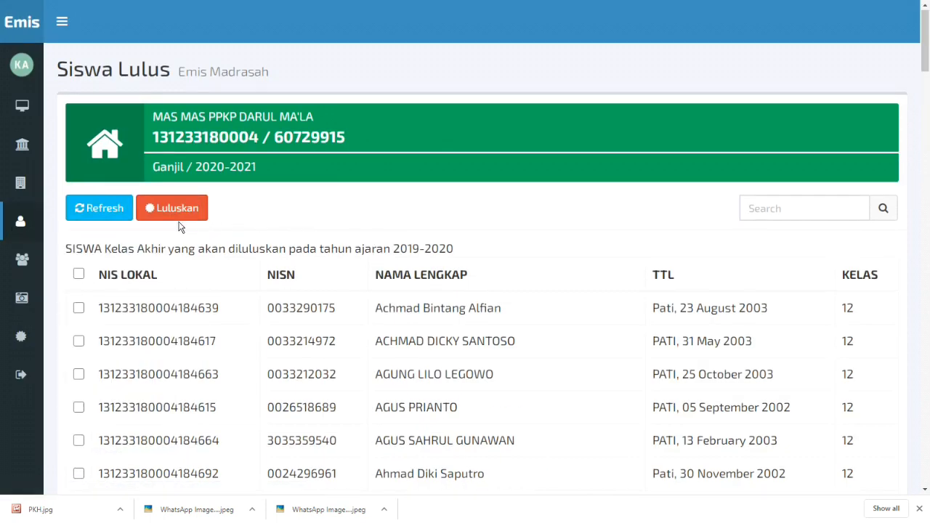
scroll(181, 227, down, 1)
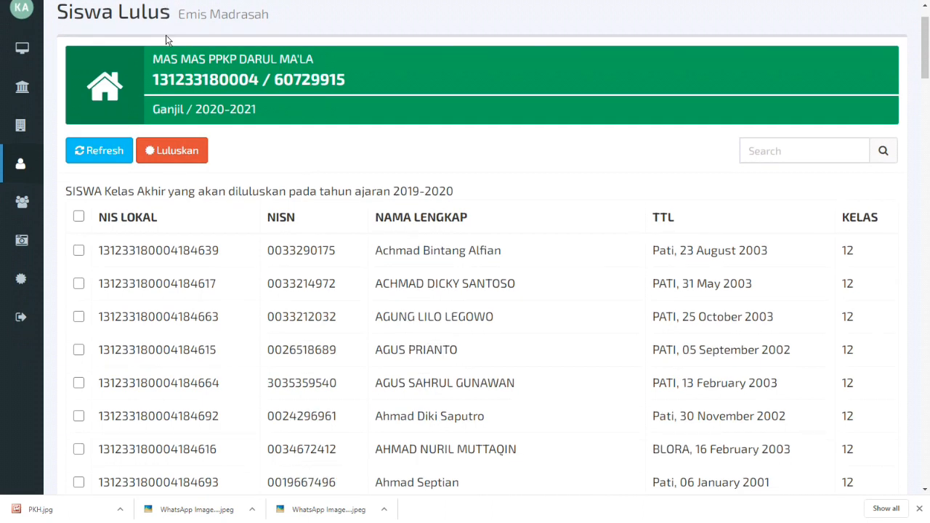
scroll(181, 210, up, 1)
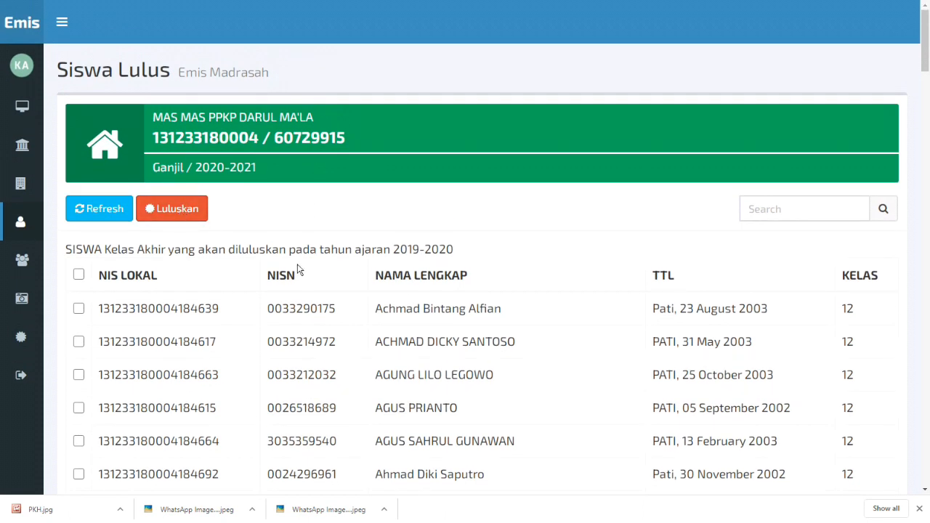
scroll(298, 270, down, 2)
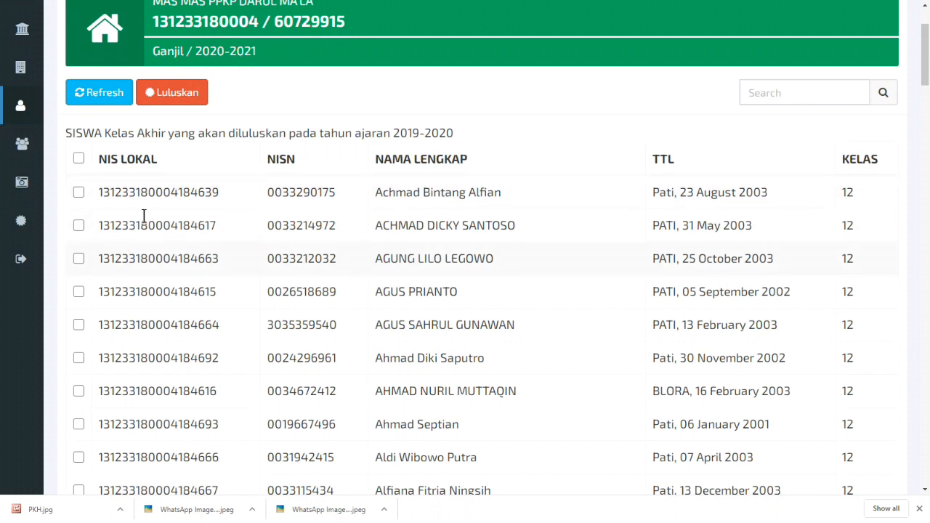
scroll(122, 214, down, 1)
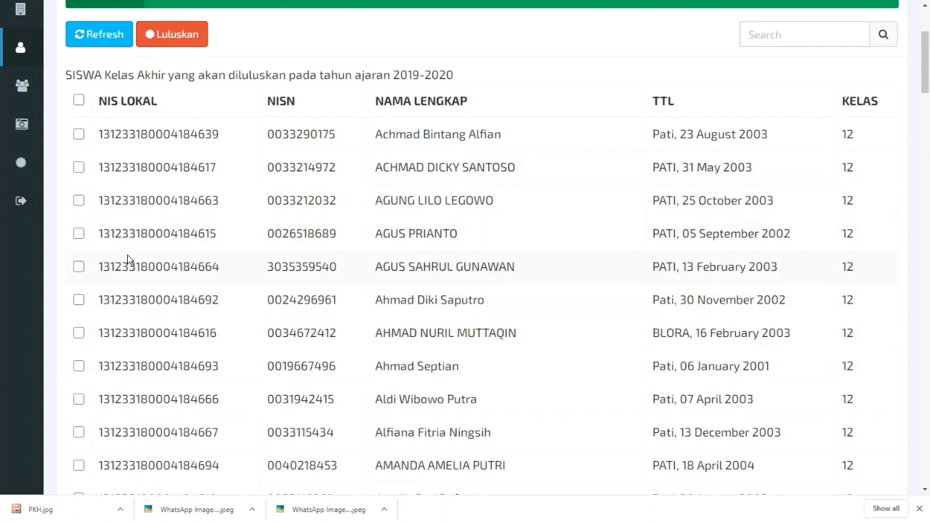
scroll(127, 260, up, 2)
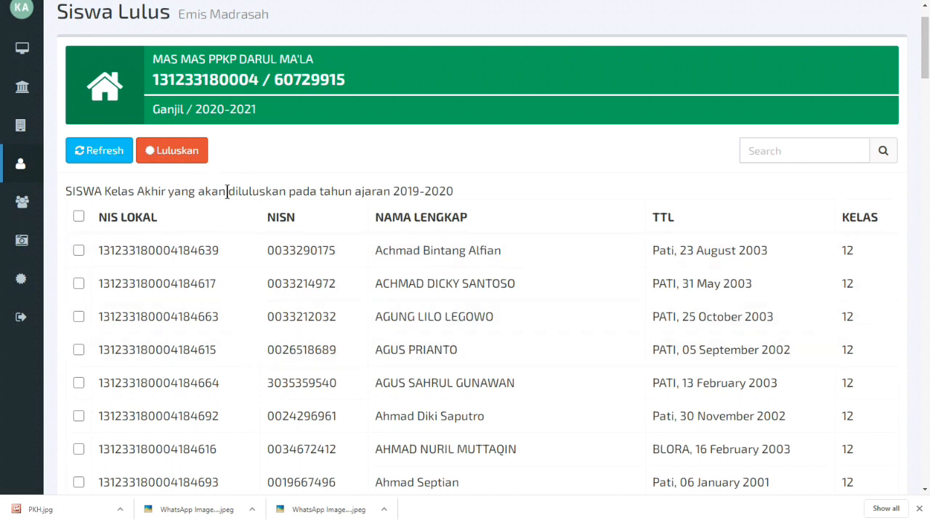
Examine the NIS Lokal, NISN and class of the ungraduated students on the Siswa Lulus page.
scroll(311, 284, down, 2)
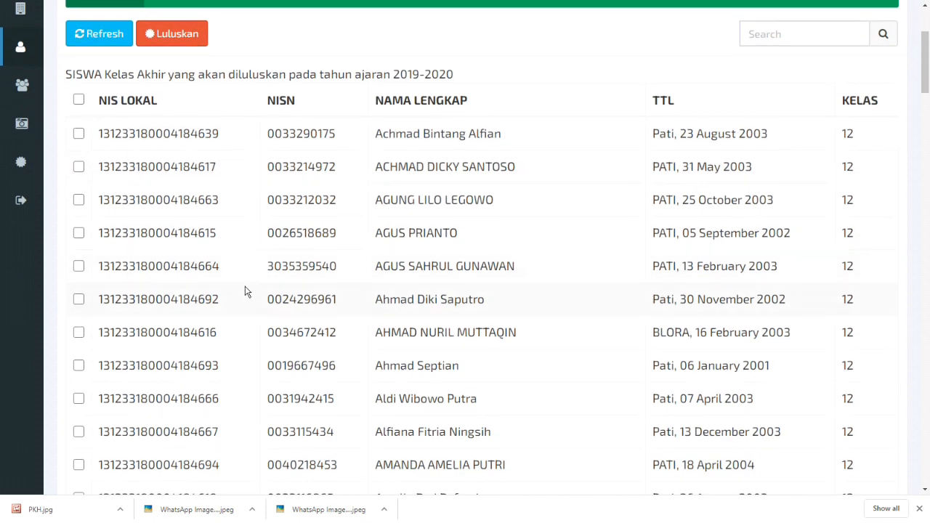
scroll(245, 291, down, 2)
scroll(245, 291, down, 1)
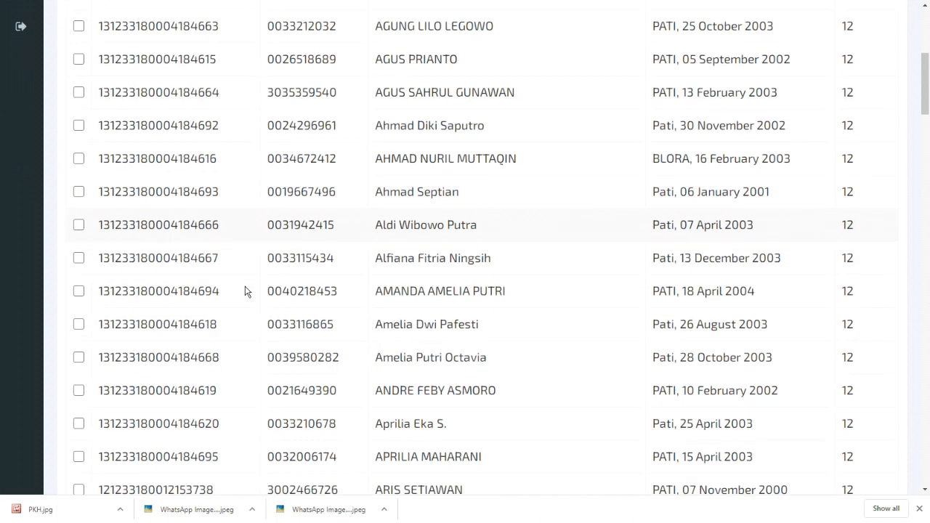
scroll(244, 291, up, 3)
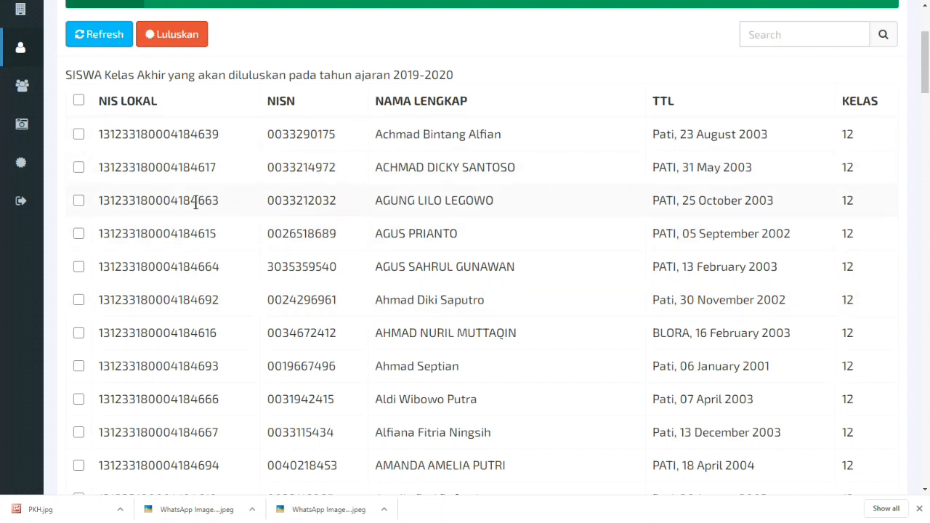
scroll(196, 193, down, 3)
scroll(210, 275, up, 3)
scroll(400, 232, down, 2)
scroll(380, 254, up, 3)
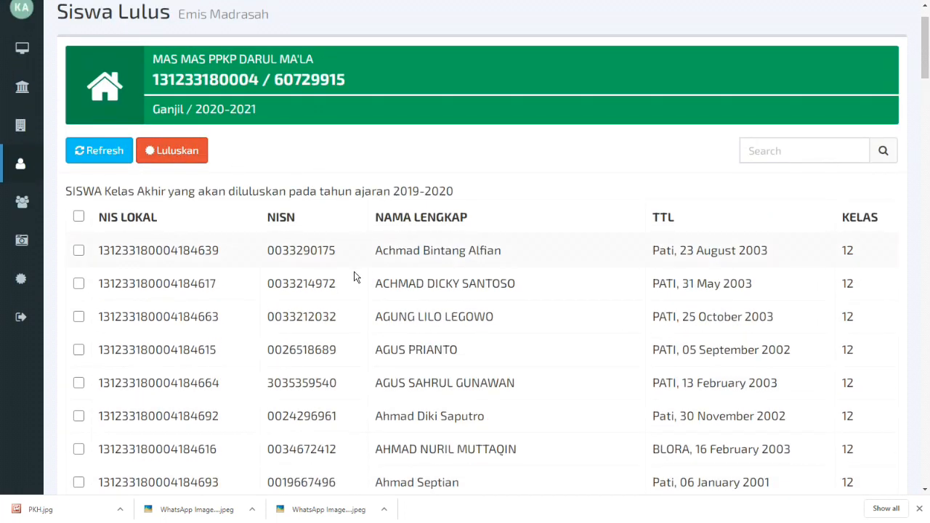
scroll(476, 312, down, 1)
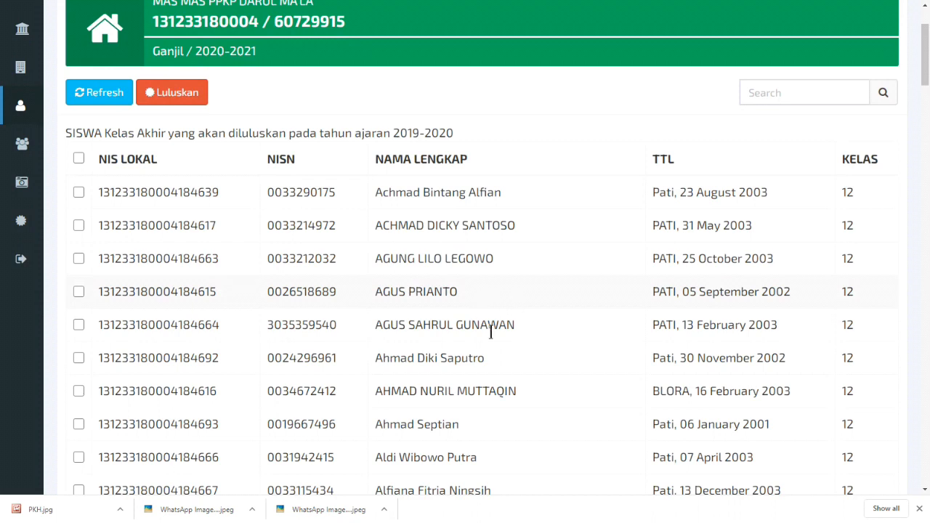
scroll(476, 361, down, 3)
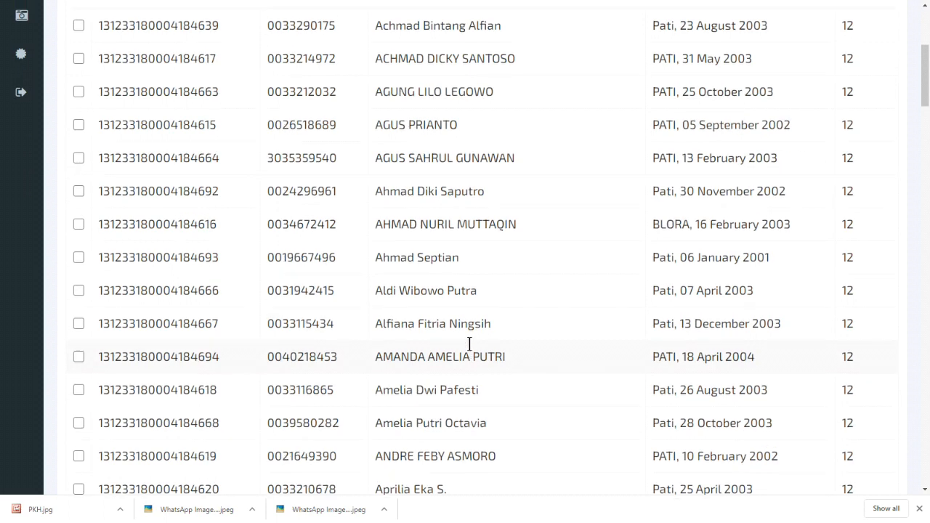
scroll(471, 344, up, 3)
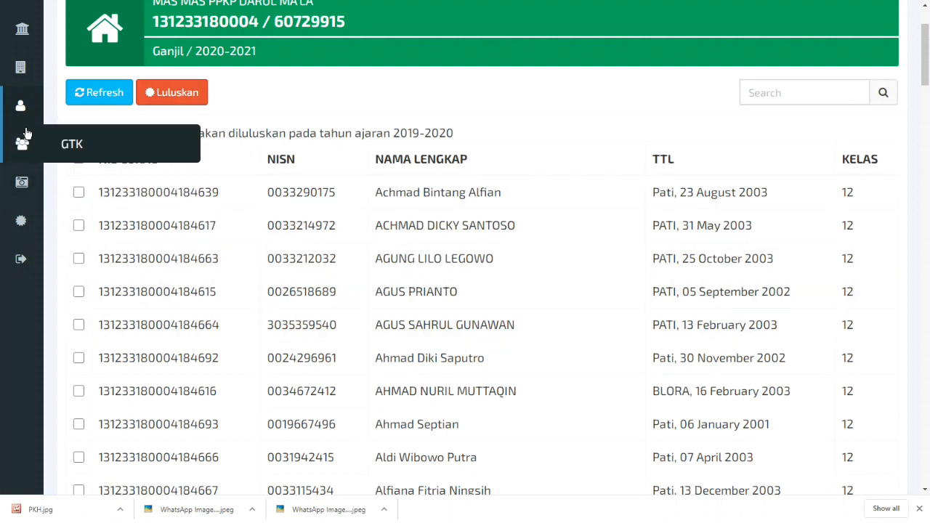
Return to Siswa Aktif, dismiss the information notice, and open the Siswa Baru (Dari MTS) page.
mouse_move(24, 119)
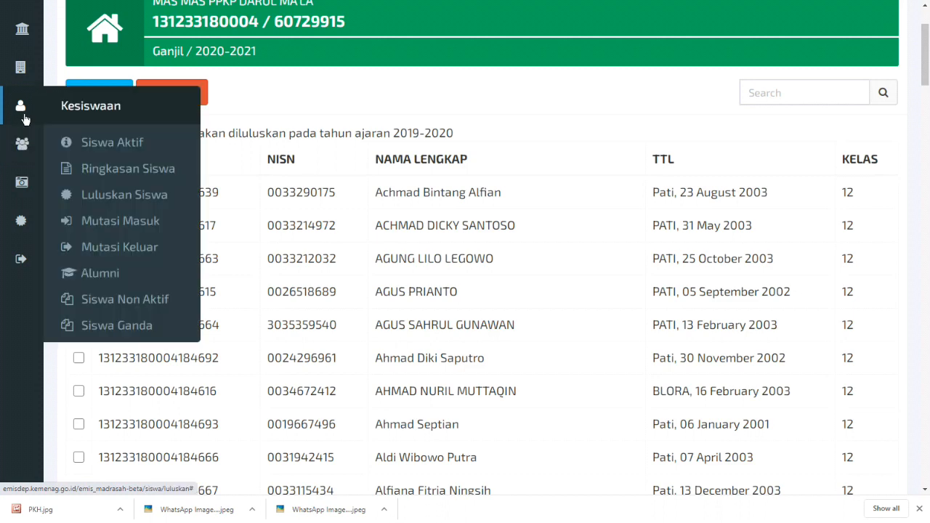
click(123, 142)
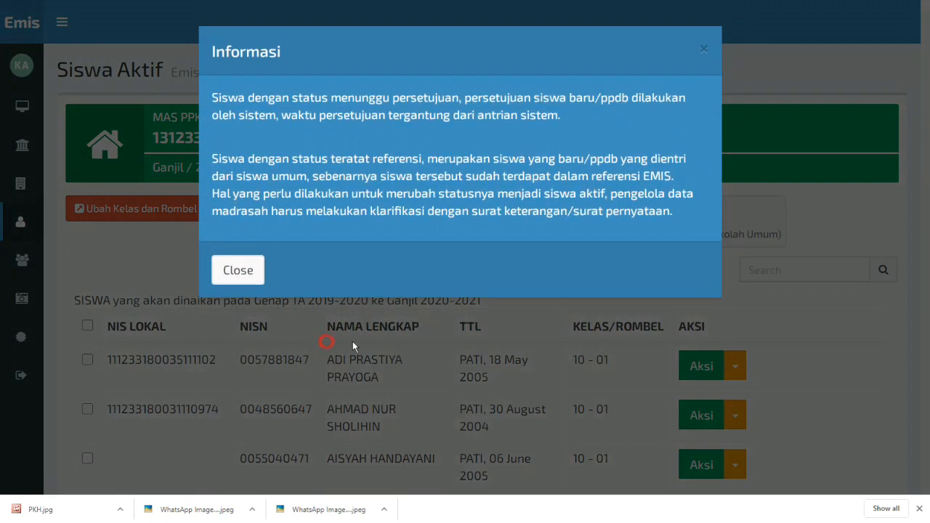
click(353, 342)
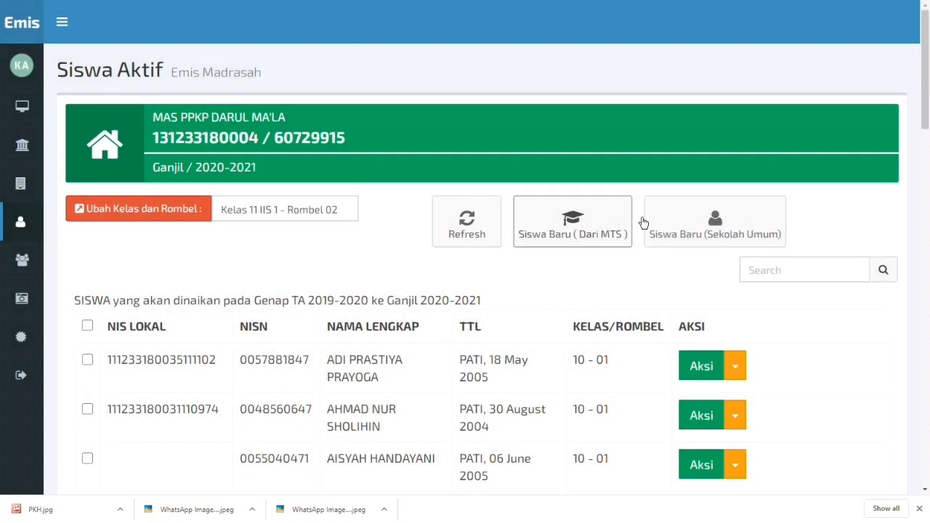
click(566, 242)
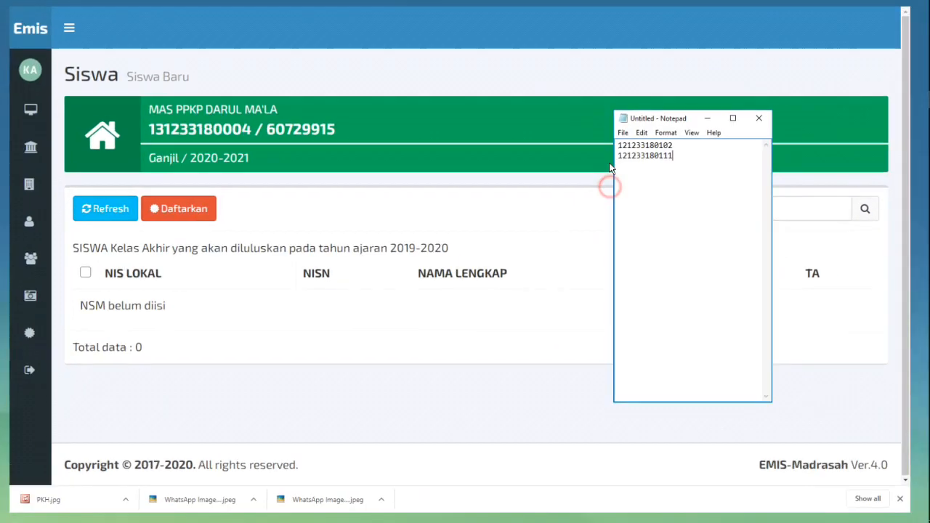
drag(686, 146, 609, 146)
key(ctrl+c)
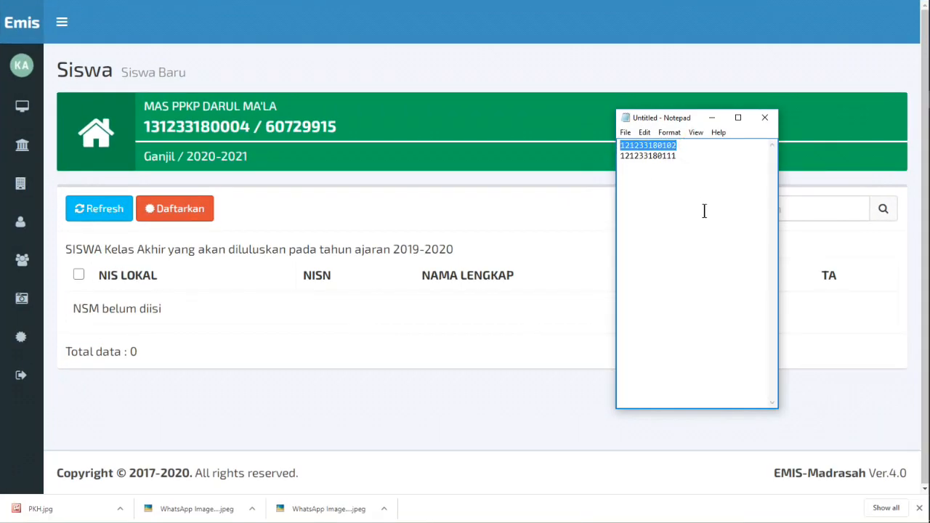
click(820, 209)
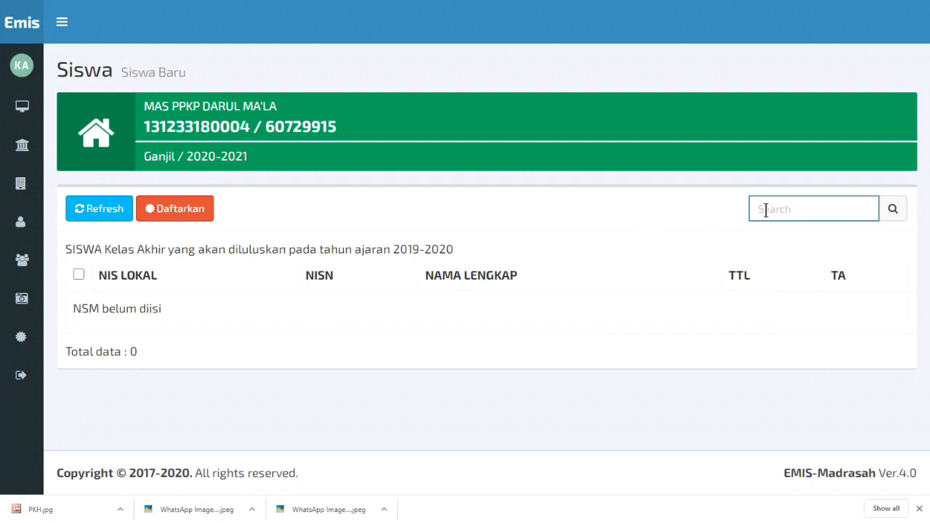
key(ctrl+v)
click(891, 211)
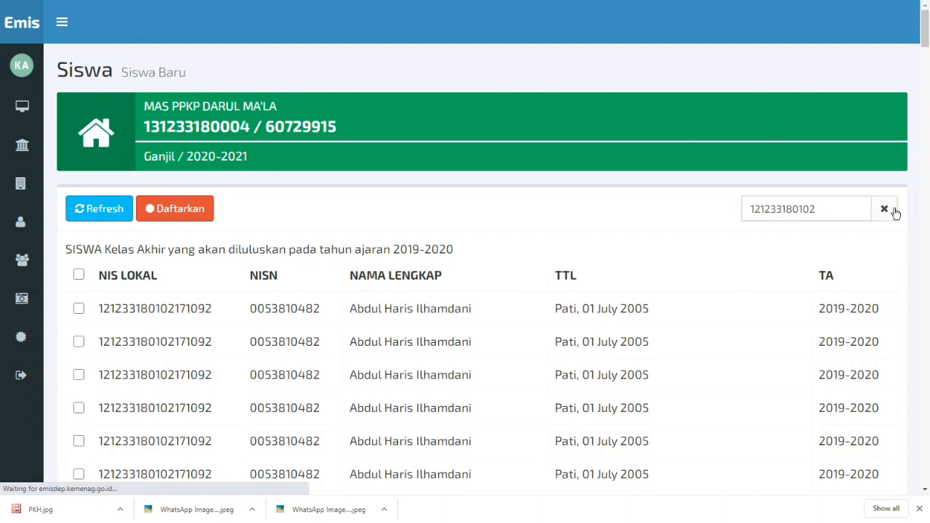
scroll(539, 331, down, 3)
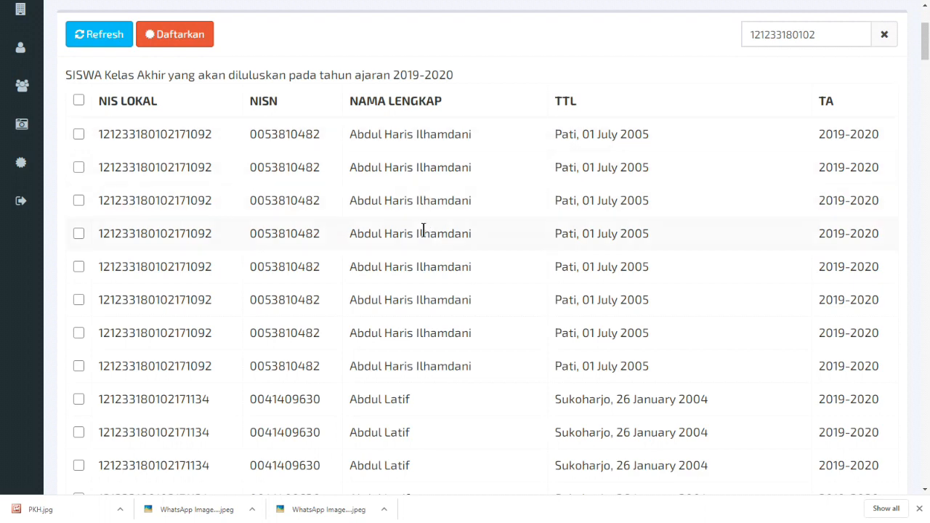
scroll(513, 319, down, 3)
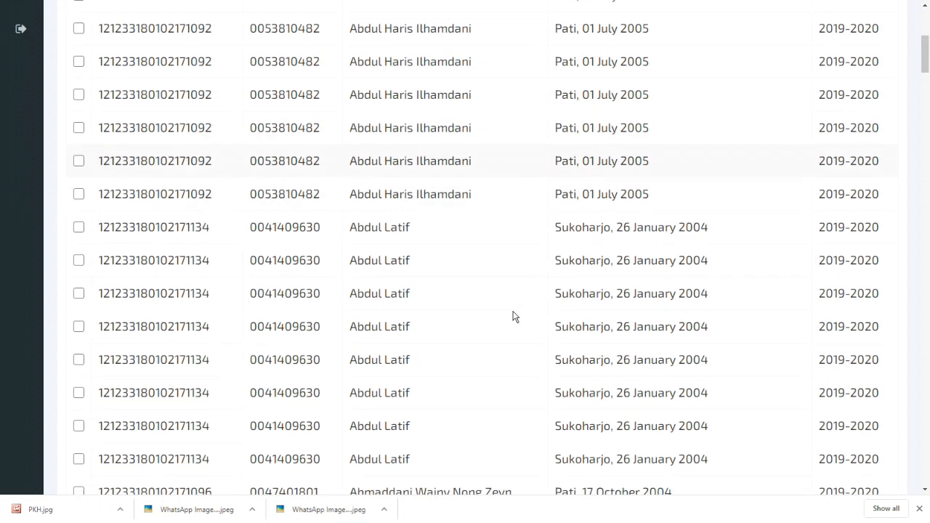
scroll(450, 211, down, 2)
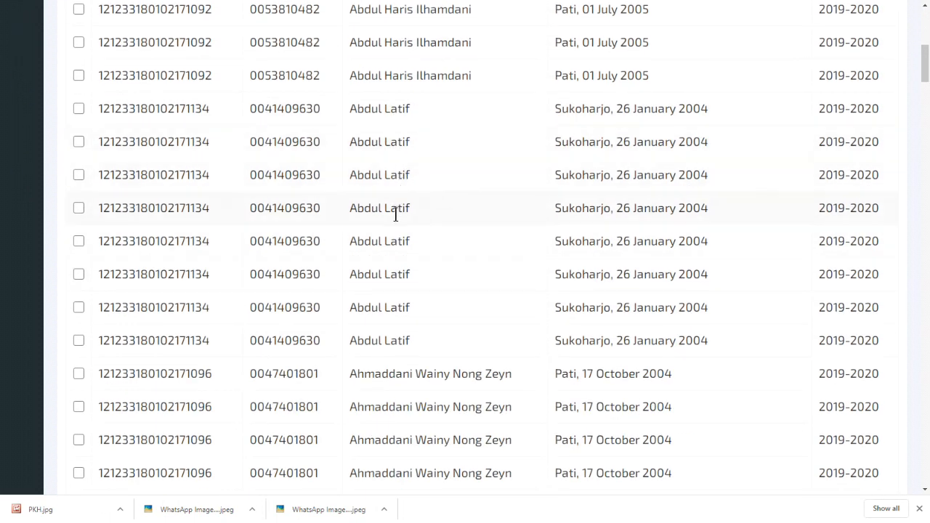
scroll(504, 299, down, 3)
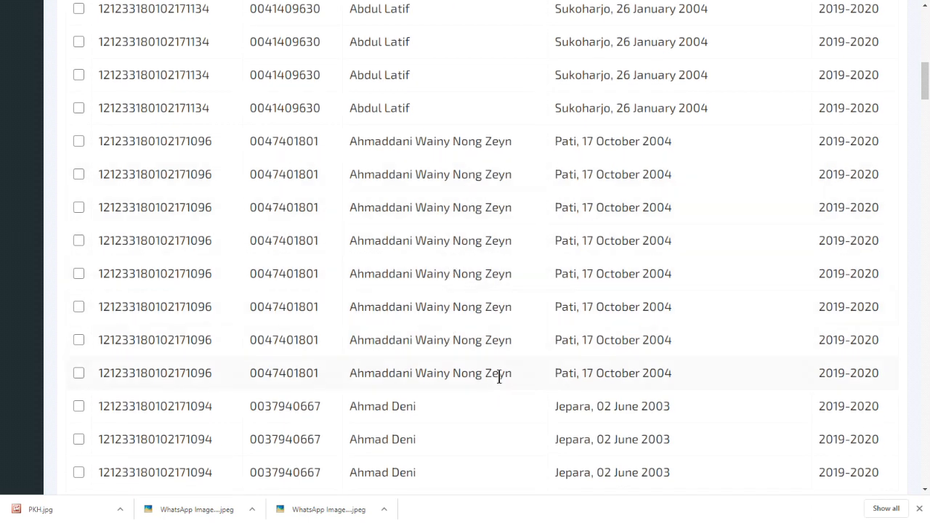
scroll(501, 341, up, 1)
scroll(502, 340, up, 9)
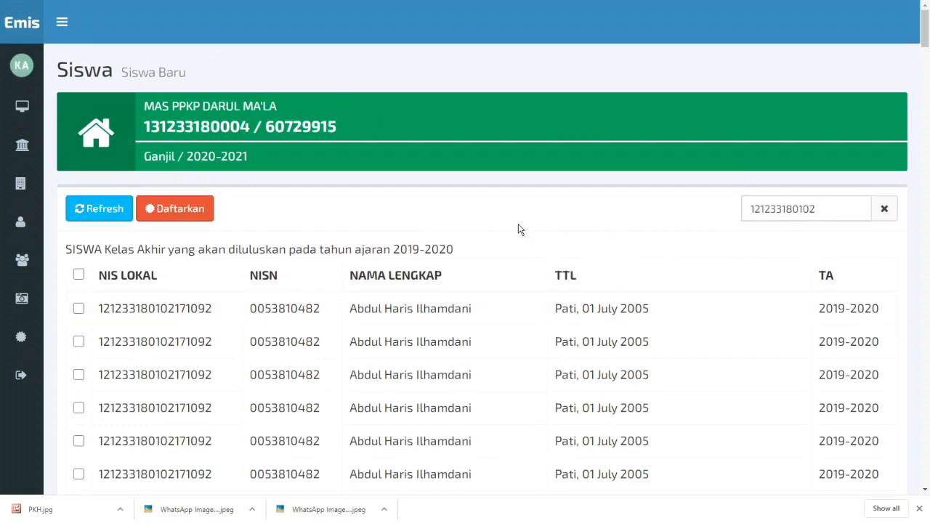
click(885, 216)
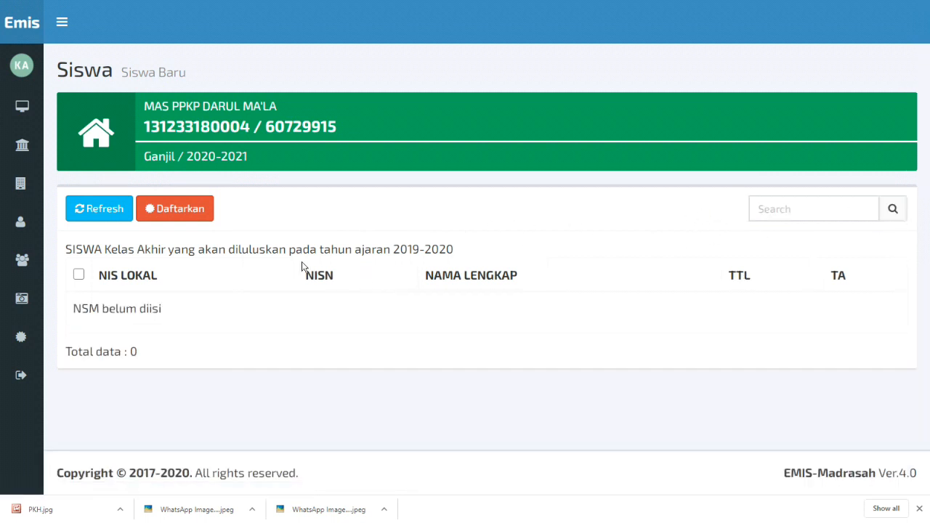
Reopen the Luluskan Siswa page under Kesiswaan and check the class 12 students at the start of the list.
mouse_move(30, 238)
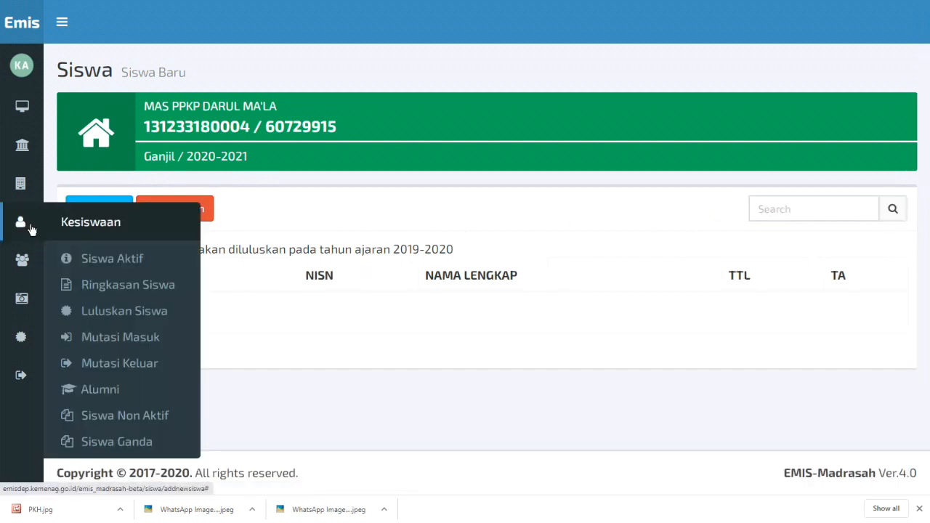
click(96, 315)
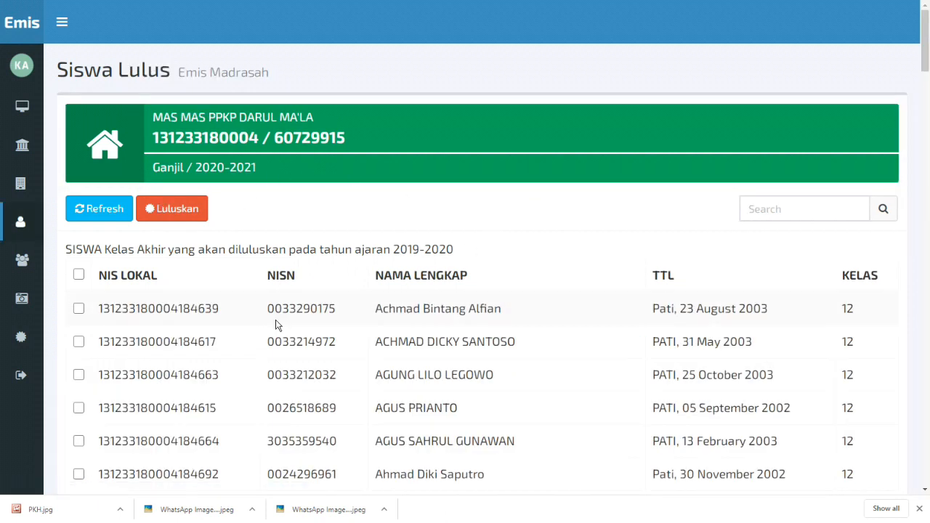
scroll(323, 326, down, 2)
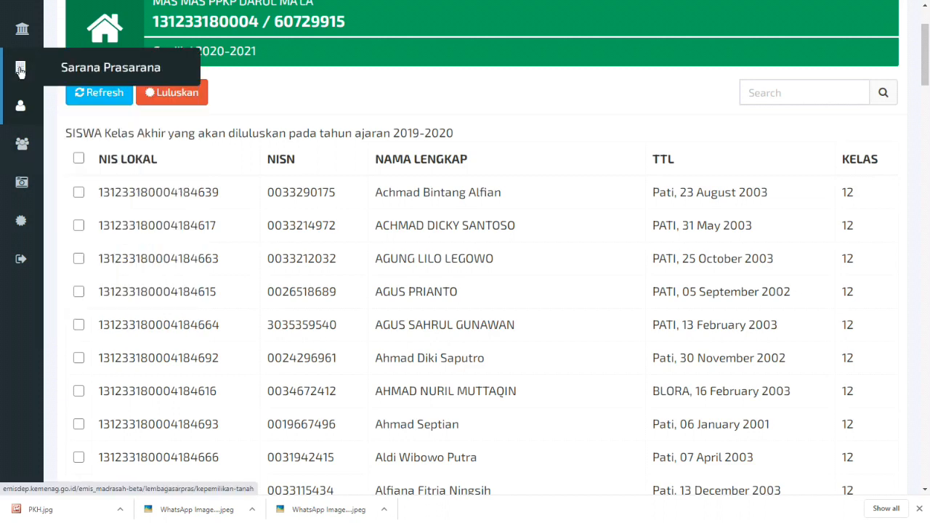
Return to the Dashboard and look over the summary cards down to the Informasi Madrasah section.
scroll(19, 69, up, 2)
mouse_move(21, 145)
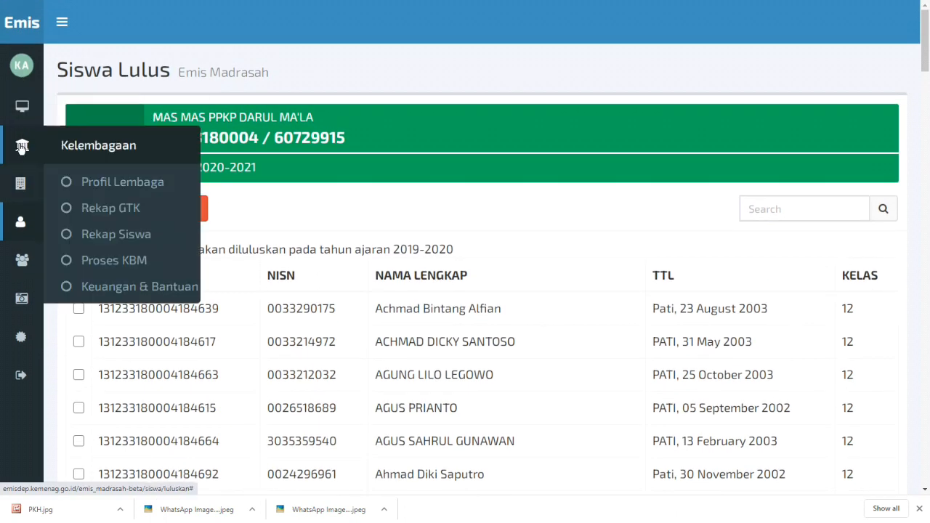
click(22, 114)
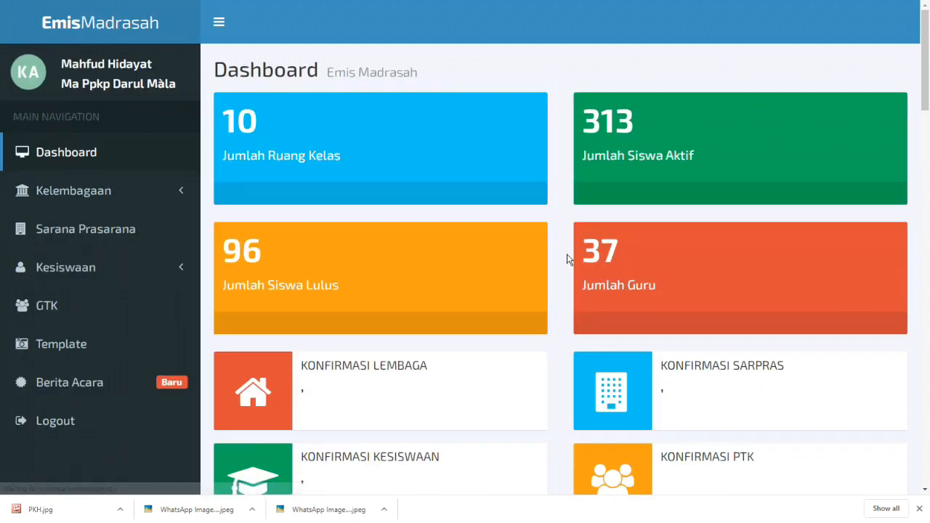
scroll(394, 254, down, 3)
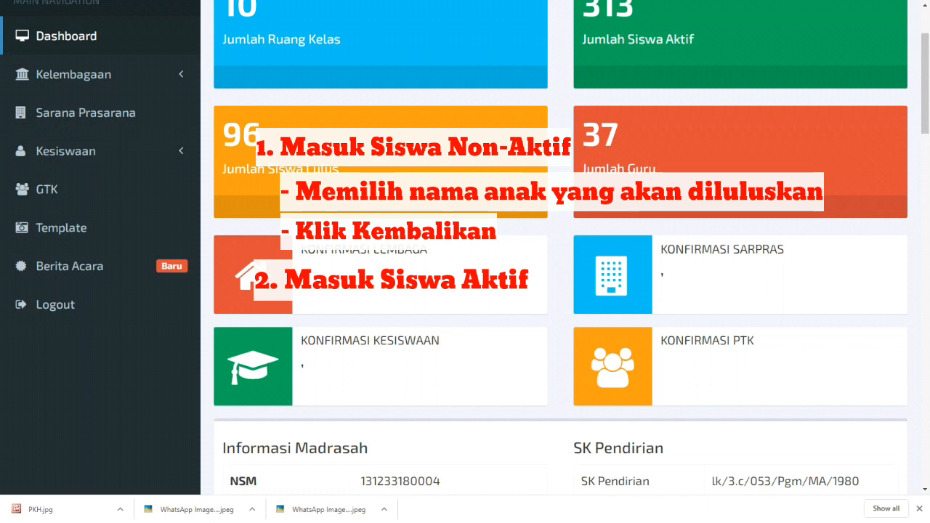
scroll(561, 245, down, 2)
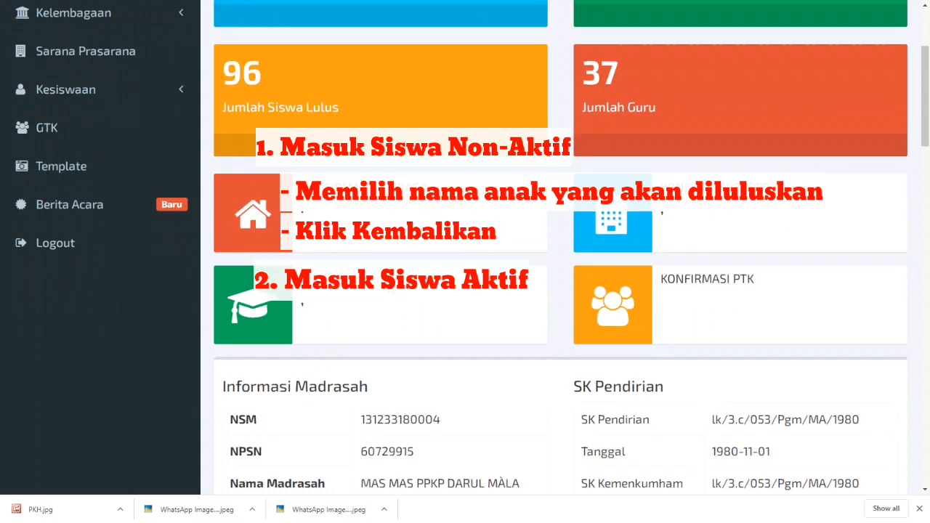
scroll(561, 244, up, 2)
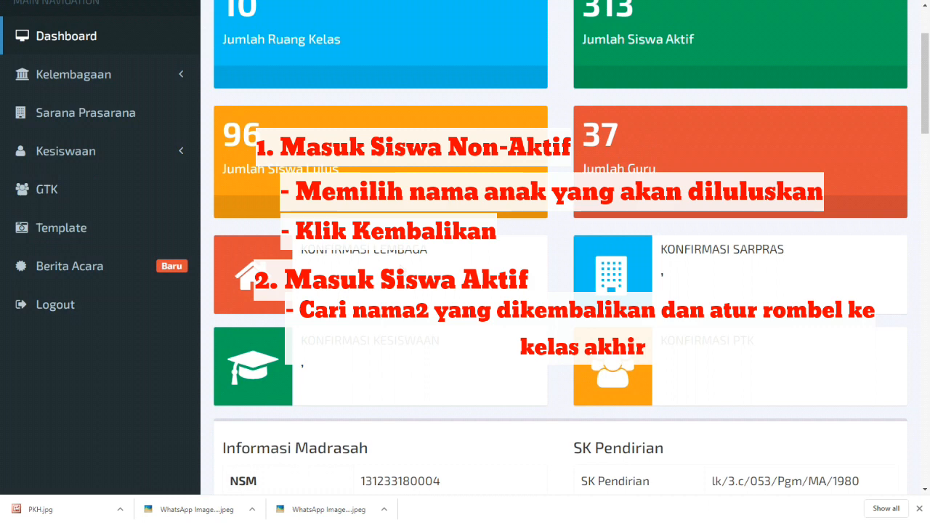
scroll(465, 247, down, 1)
scroll(465, 247, up, 1)
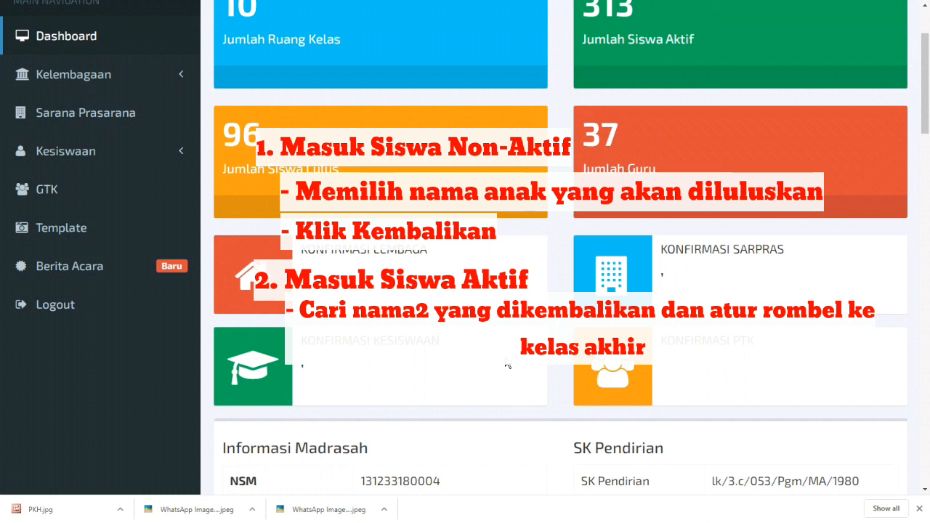
Open the Luluskan Siswa page under Kesiswaan and look through the final-class students listed for 2019-2020.
click(110, 155)
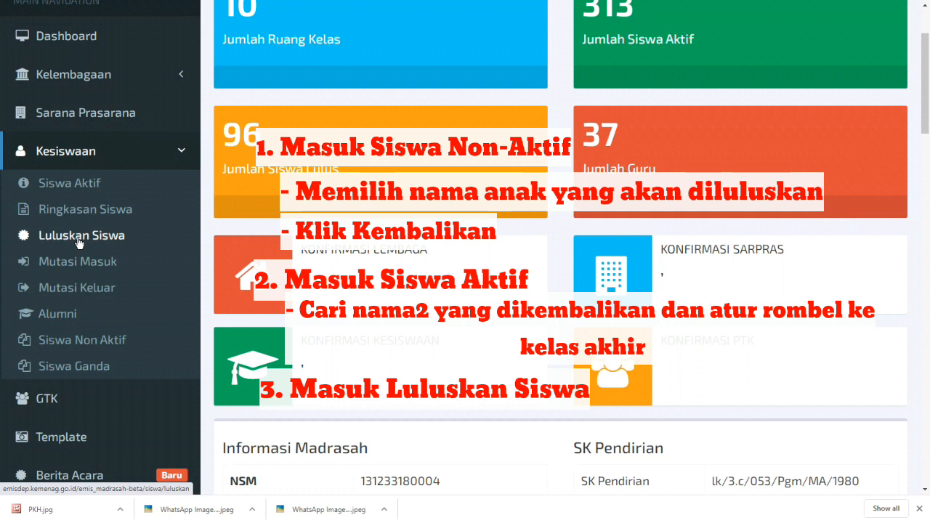
click(79, 239)
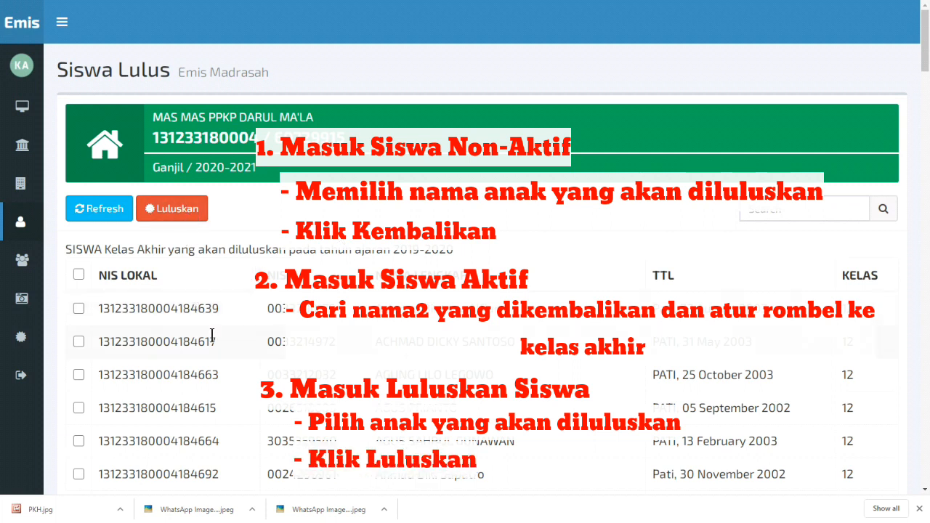
scroll(211, 335, down, 3)
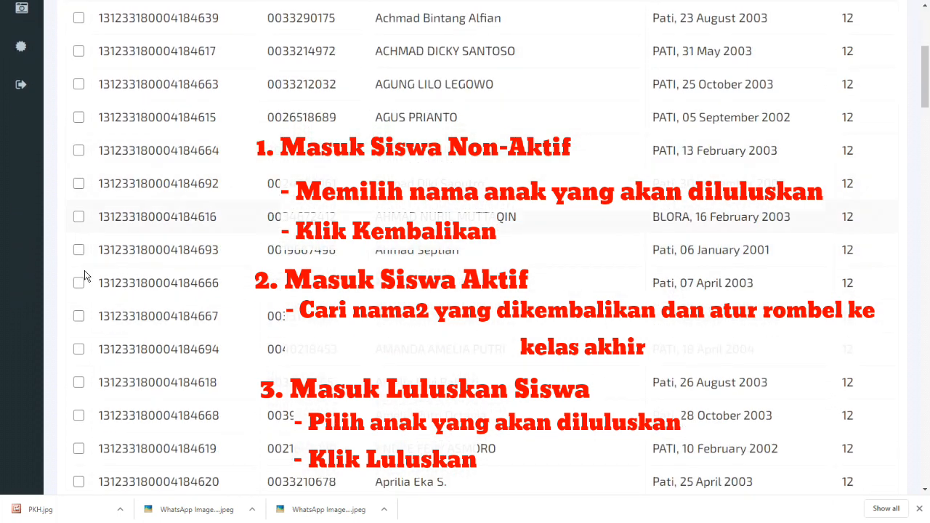
scroll(219, 282, up, 5)
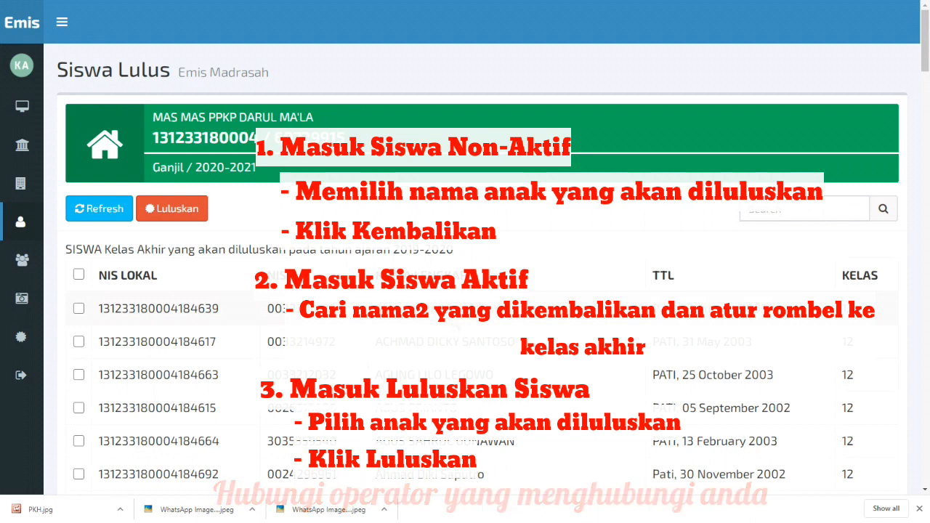
scroll(320, 209, down, 2)
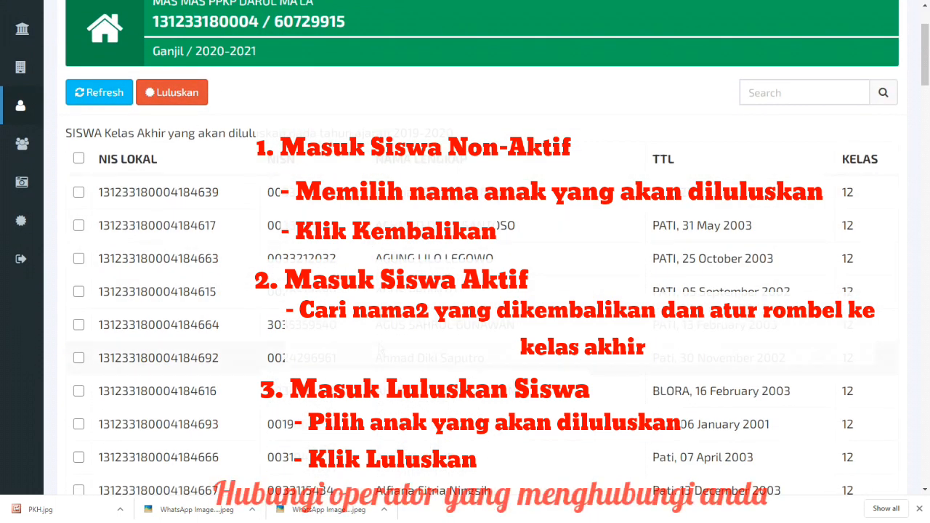
scroll(378, 351, down, 3)
scroll(379, 351, up, 5)
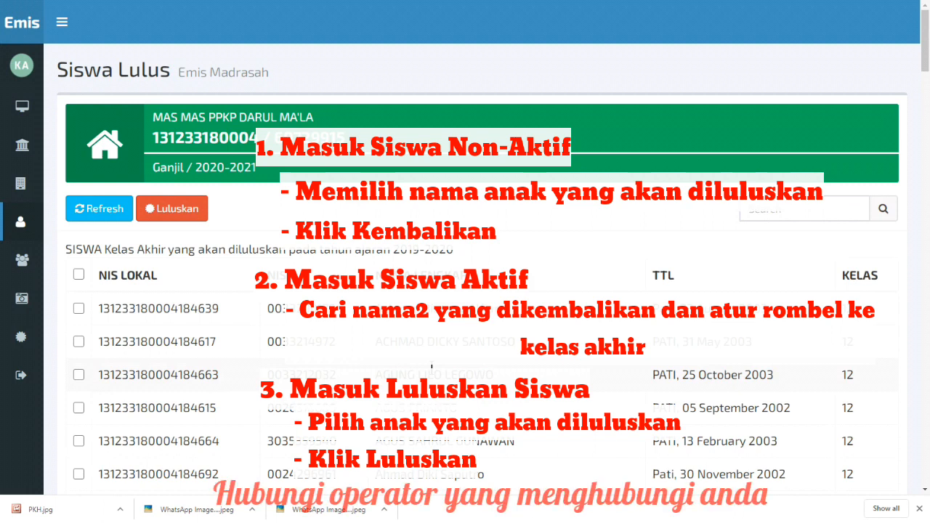
scroll(432, 367, down, 2)
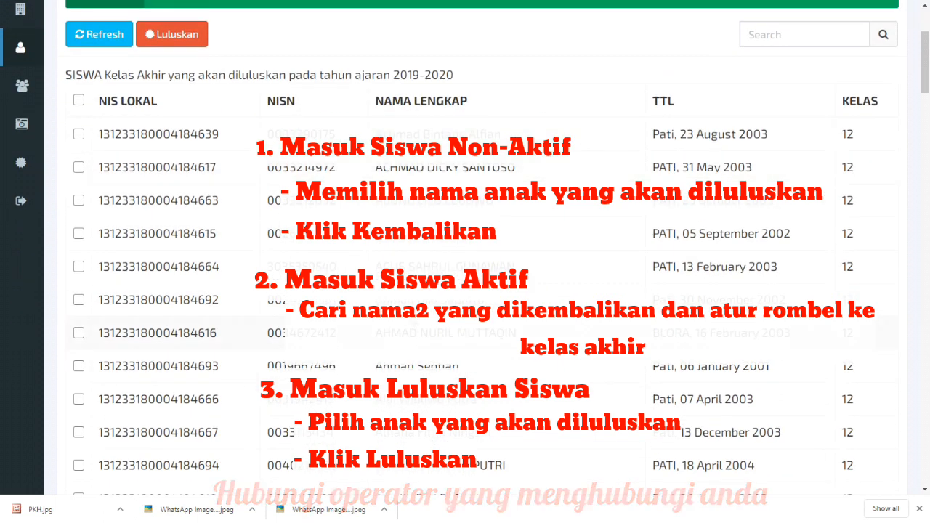
scroll(410, 334, up, 2)
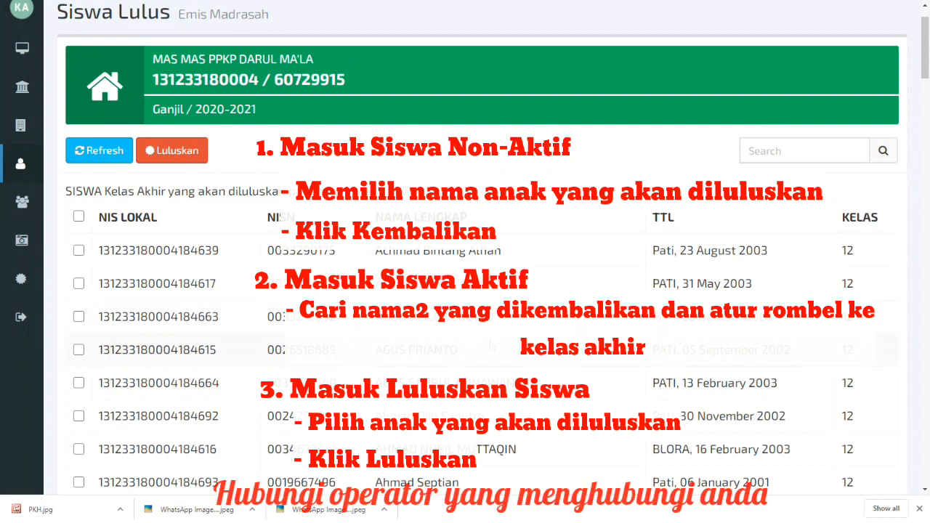
scroll(465, 290, down, 1)
scroll(465, 291, down, 2)
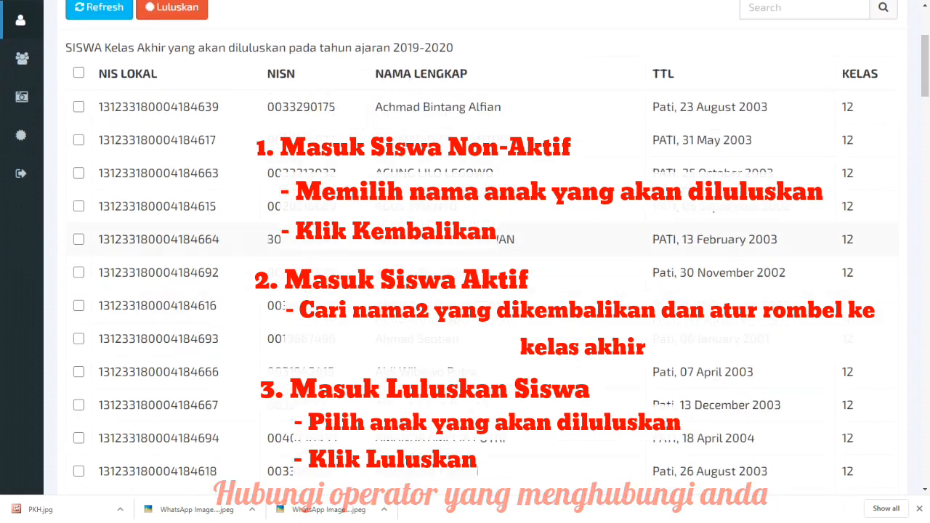
scroll(465, 290, up, 3)
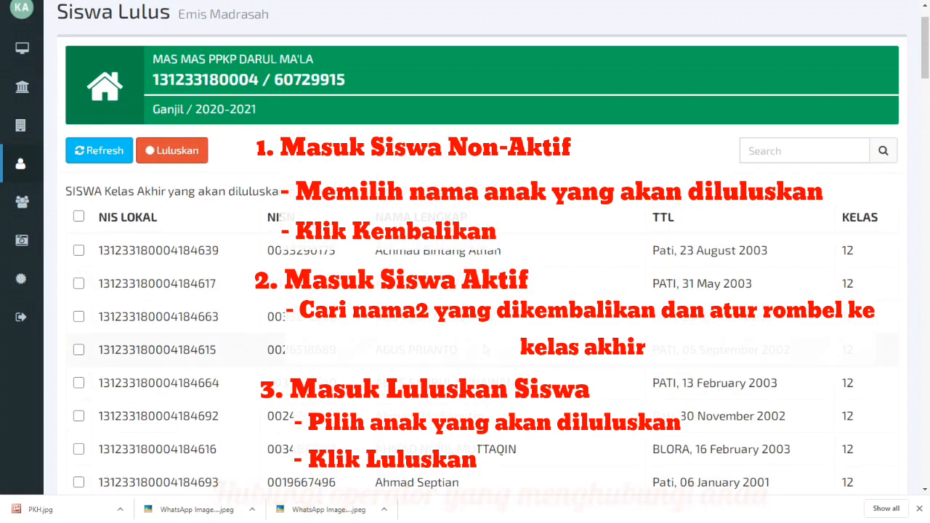
scroll(485, 349, down, 3)
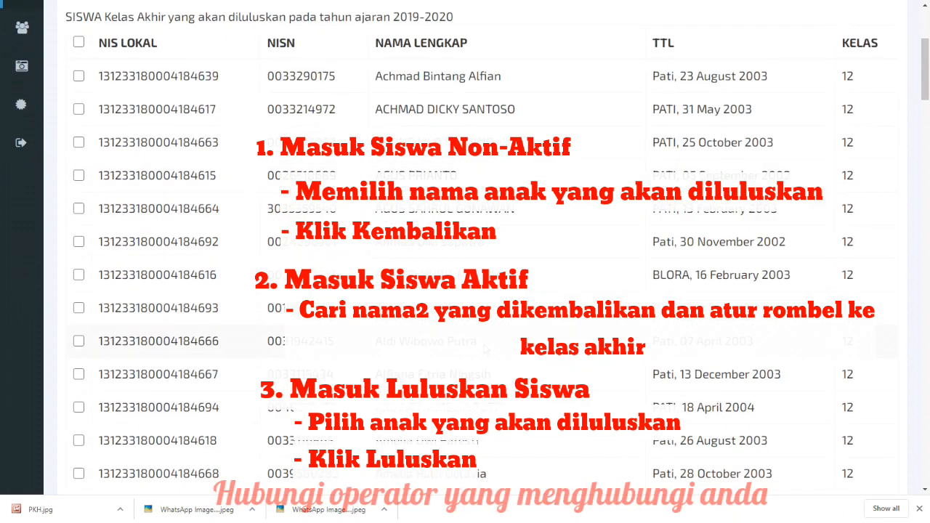
scroll(476, 371, up, 3)
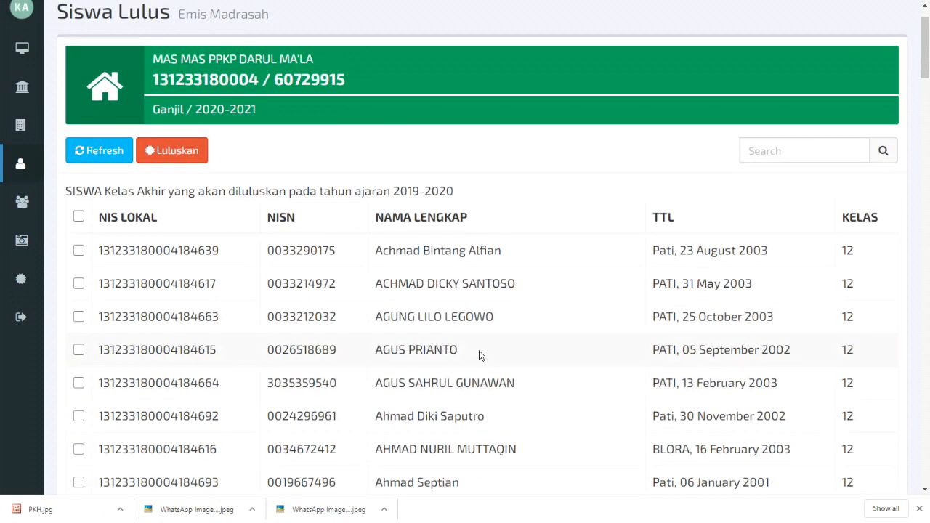
scroll(479, 350, up, 1)
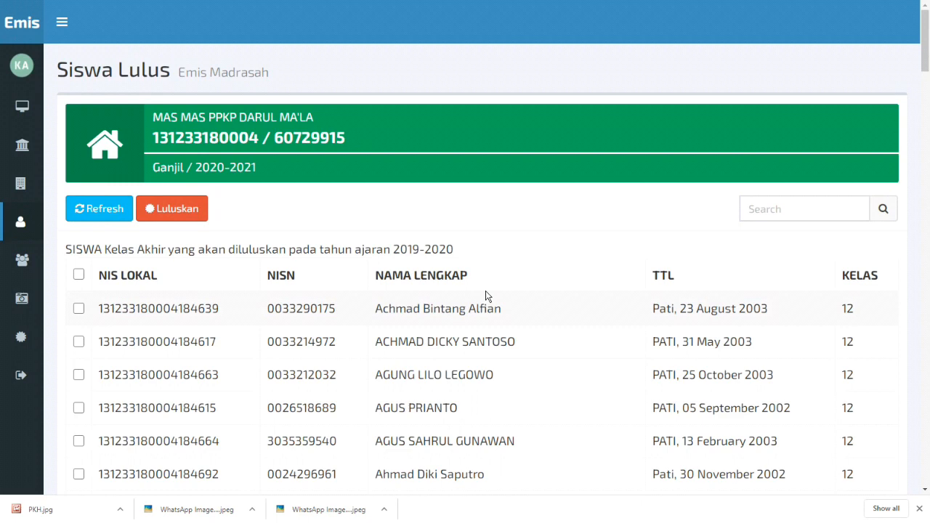
scroll(487, 296, down, 1)
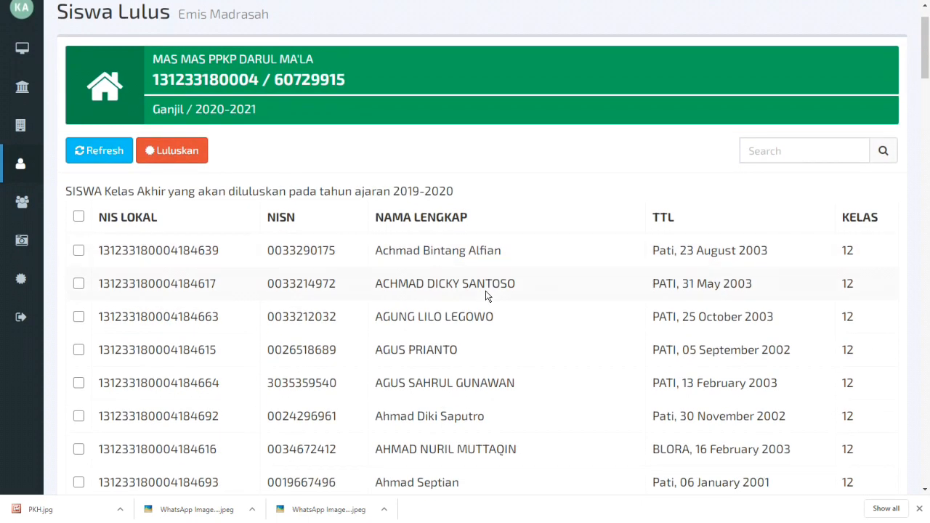
scroll(487, 297, up, 1)
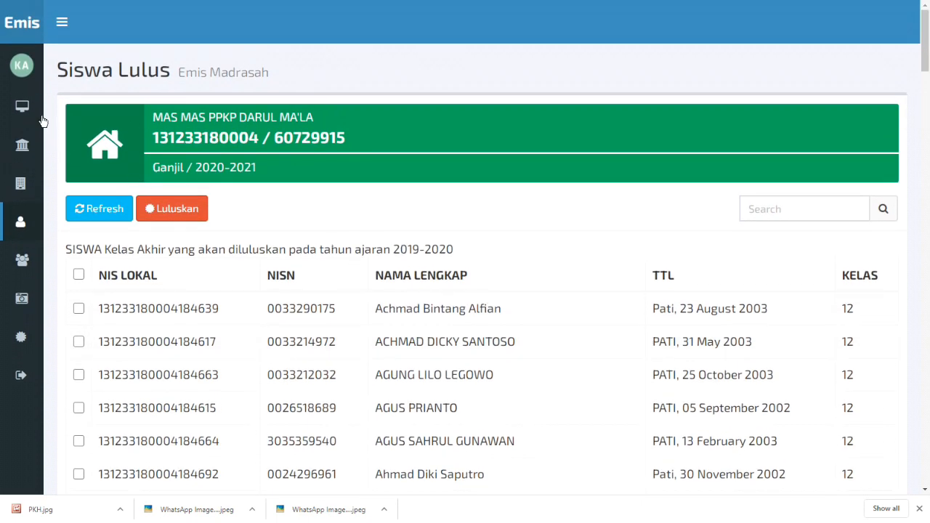
Go back from the Siswa Lulus page to the Dashboard and view its confirmation cards.
click(20, 111)
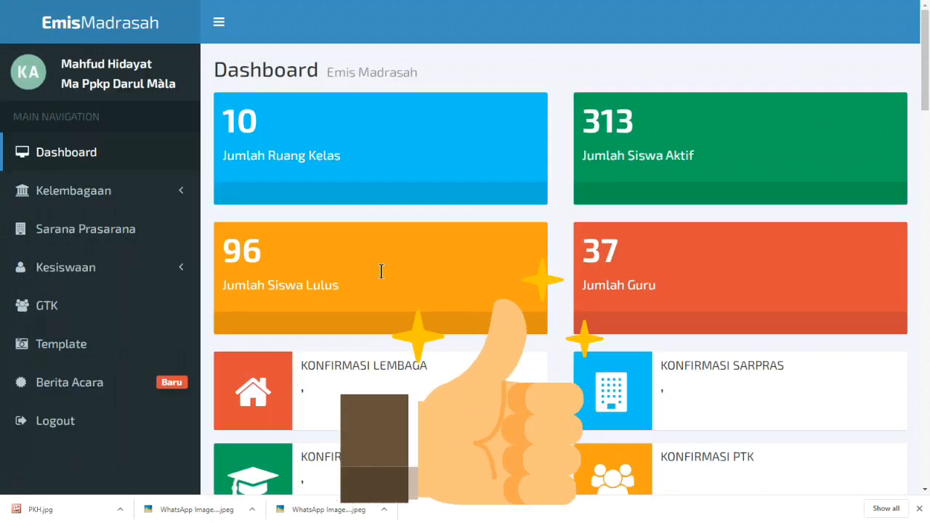
scroll(381, 270, down, 1)
scroll(381, 270, down, 1)
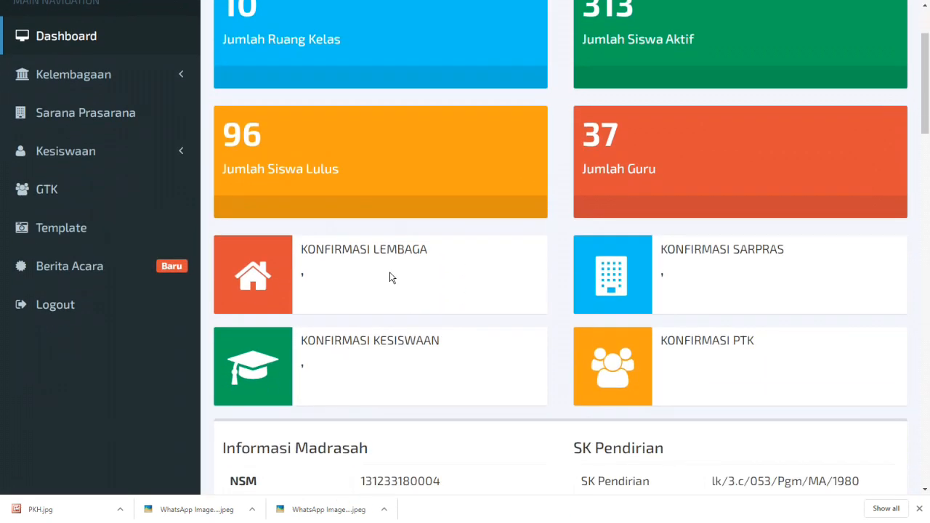